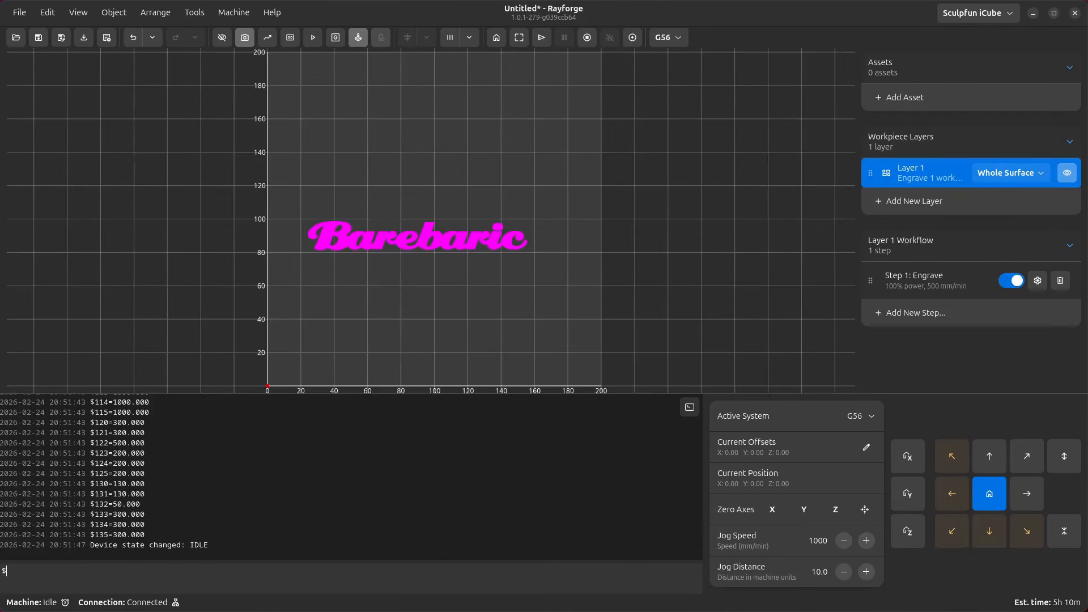
# - Send the $ and $? commands to the laser controller from the console
pyautogui.press('Return')
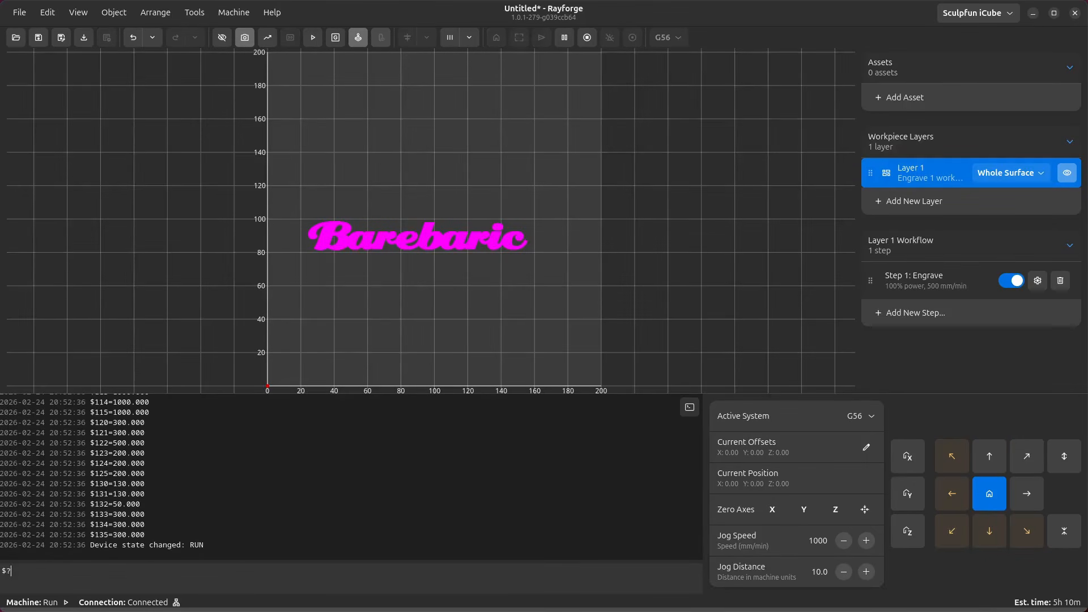
pyautogui.press('Return')
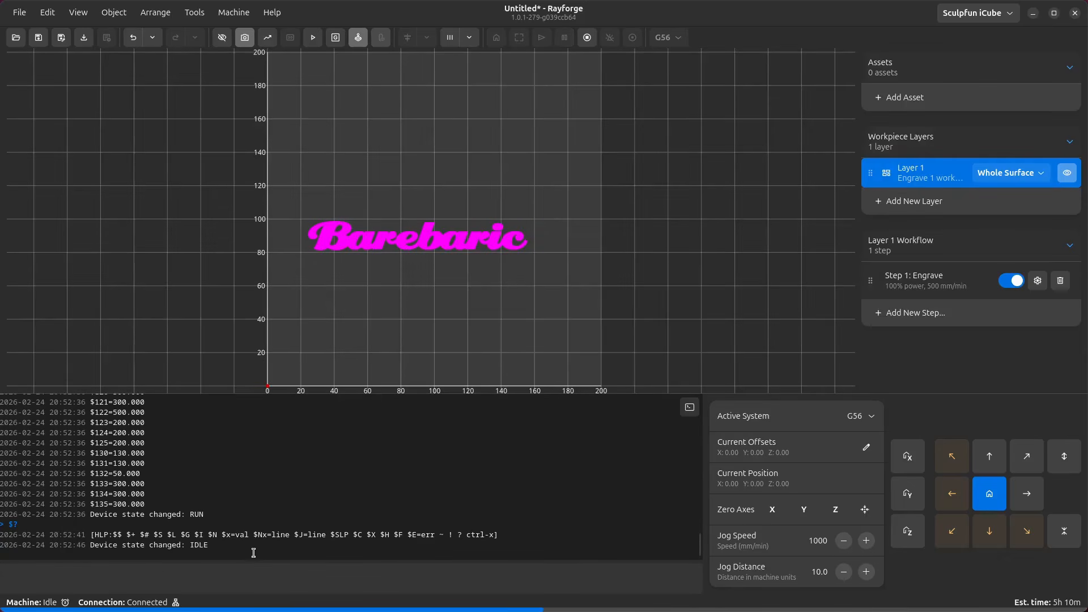
# - Toggle the console's verbose status output on and off again
pyautogui.click(252, 607)
pyautogui.click(253, 607)
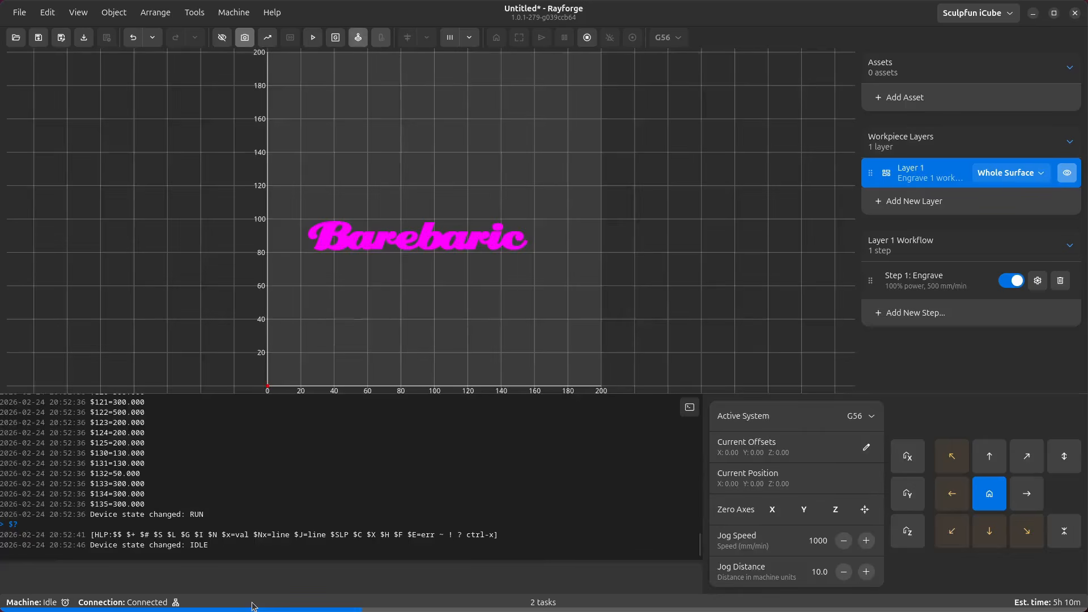
pyautogui.click(689, 408)
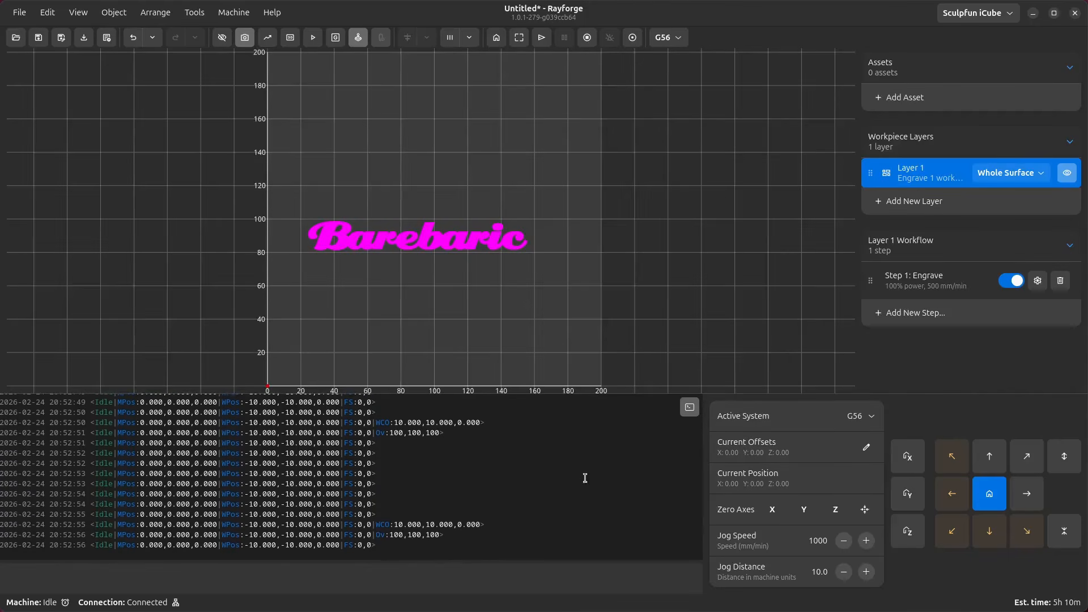
pyautogui.click(689, 408)
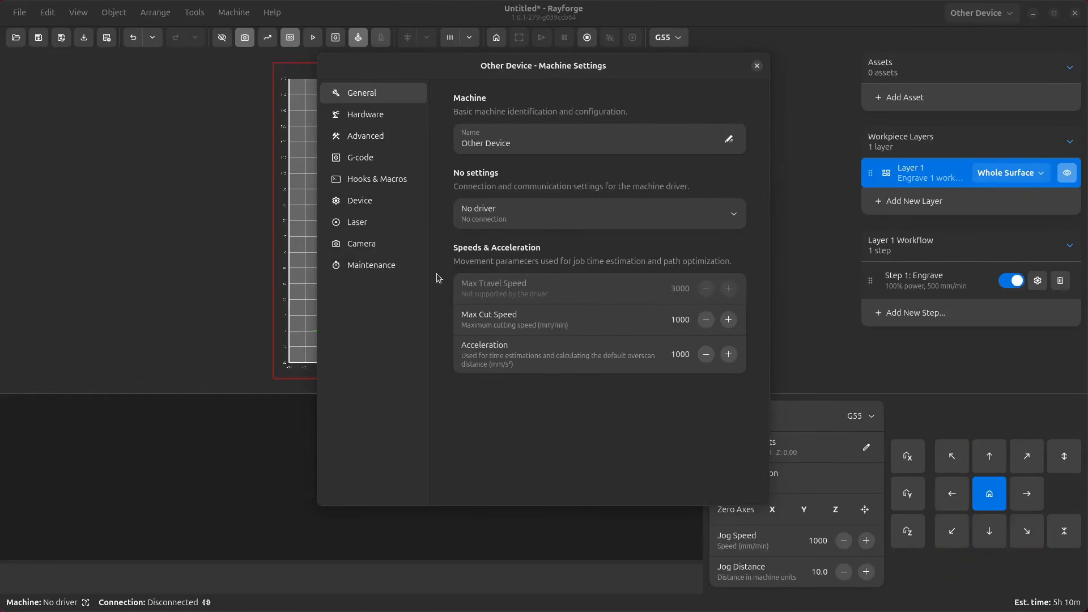
# - Review the machine's Hardware settings for axes, work area margins and soft limits
pyautogui.click(396, 118)
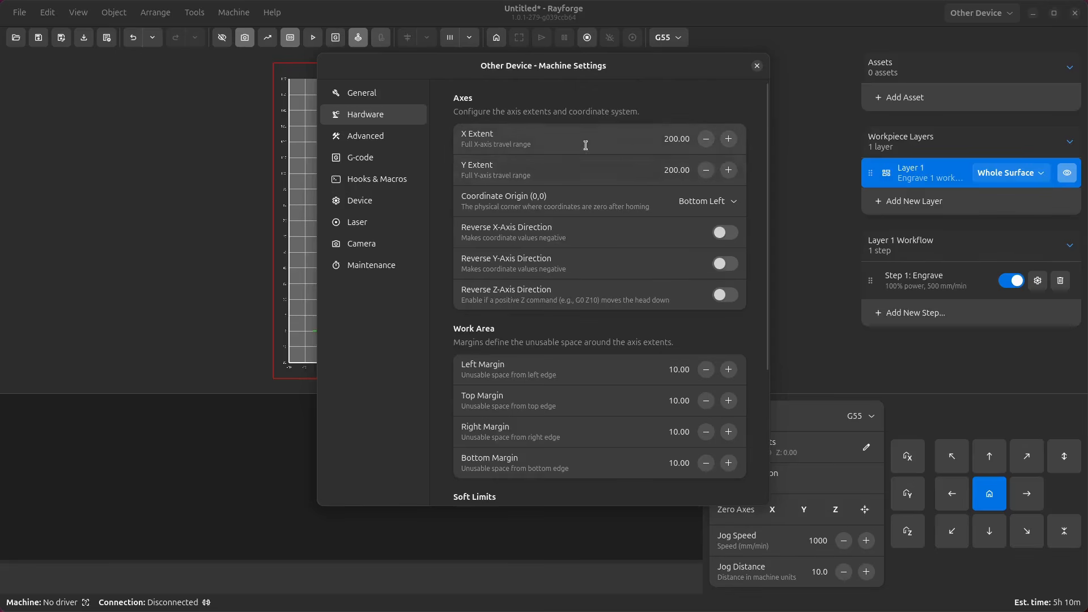
pyautogui.scroll(-3, 488, 332)
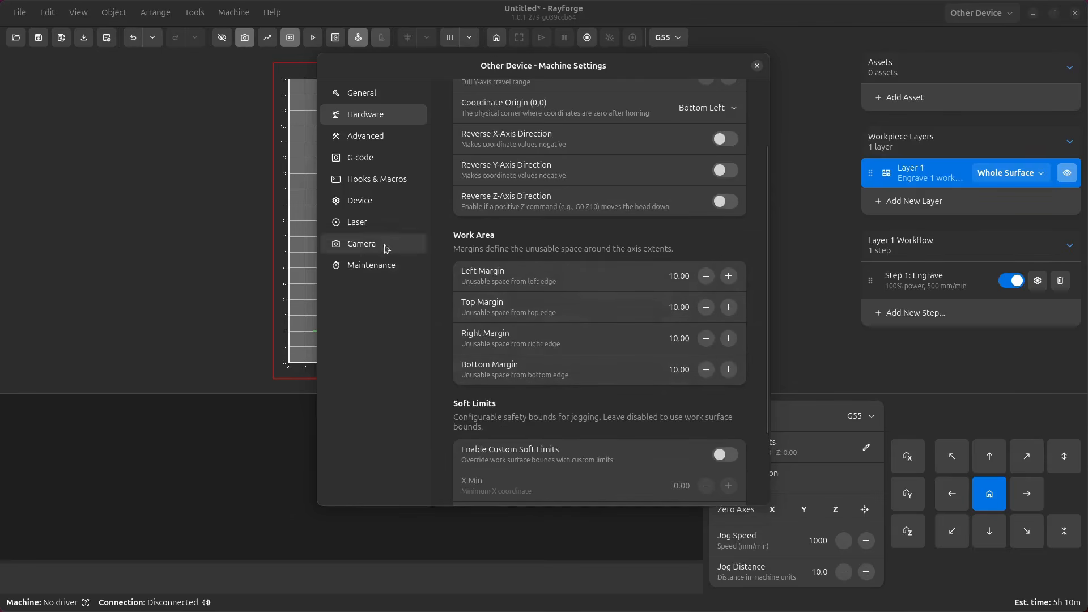
pyautogui.moveTo(638, 74); pyautogui.dragTo(928, 71)
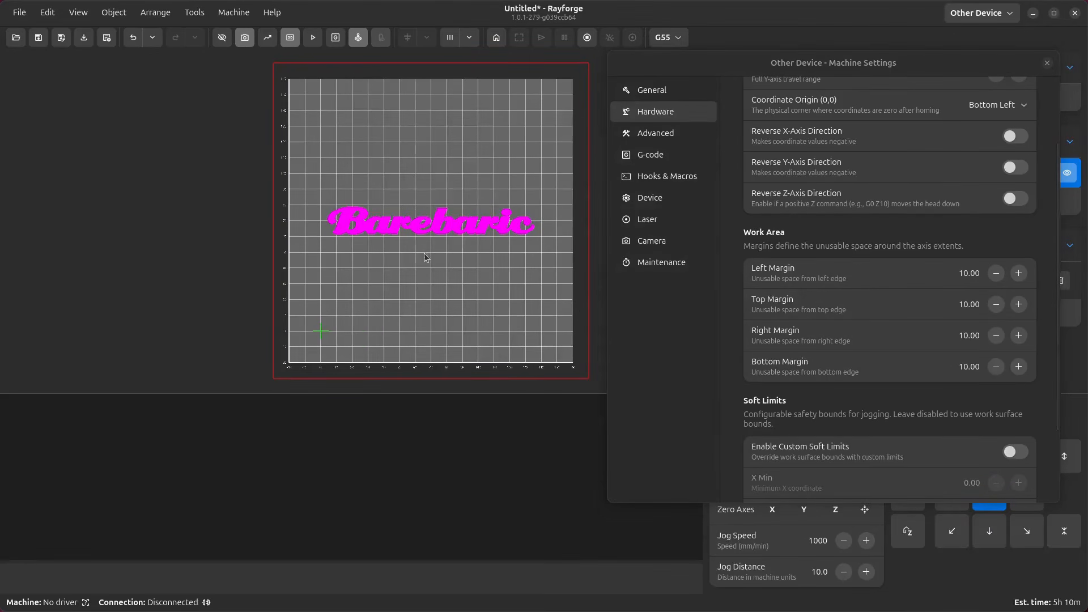
pyautogui.click(822, 257)
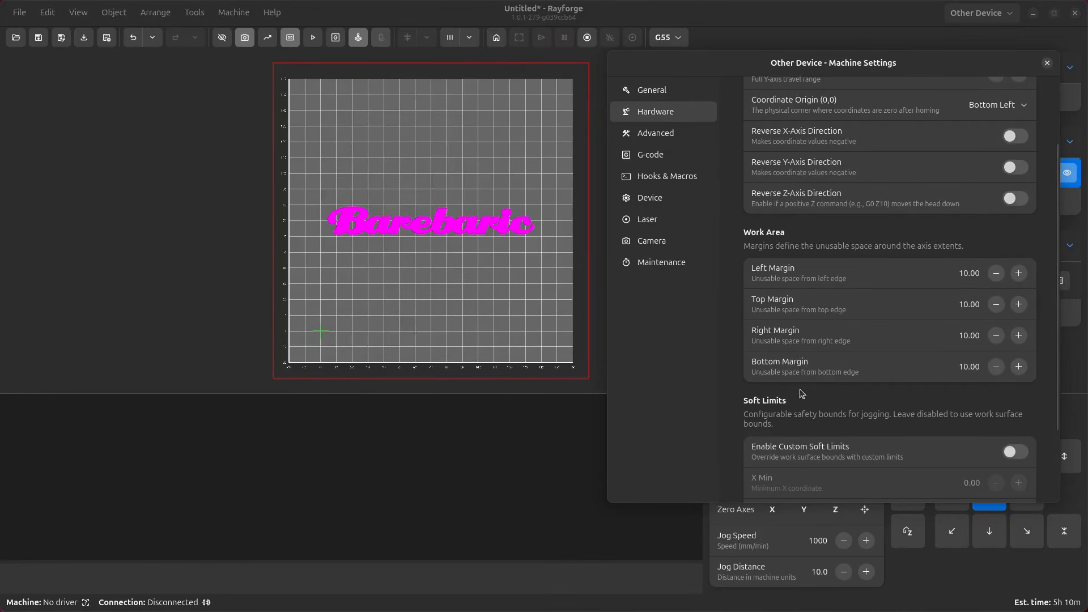
pyautogui.scroll(-3, 798, 394)
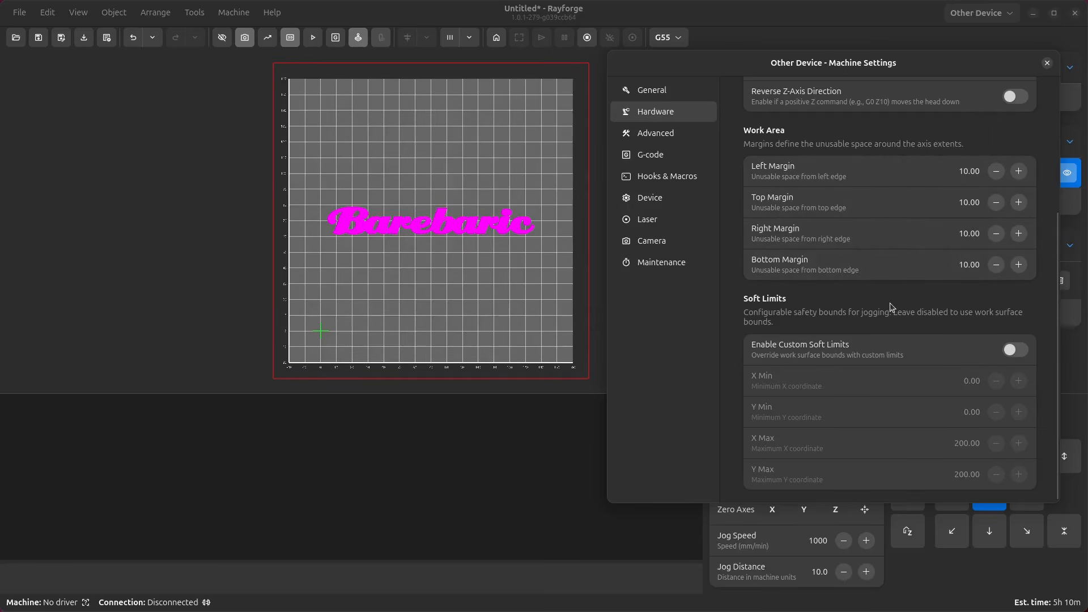
# - Add an Engrave step to Layer 1's workflow
pyautogui.click(362, 203)
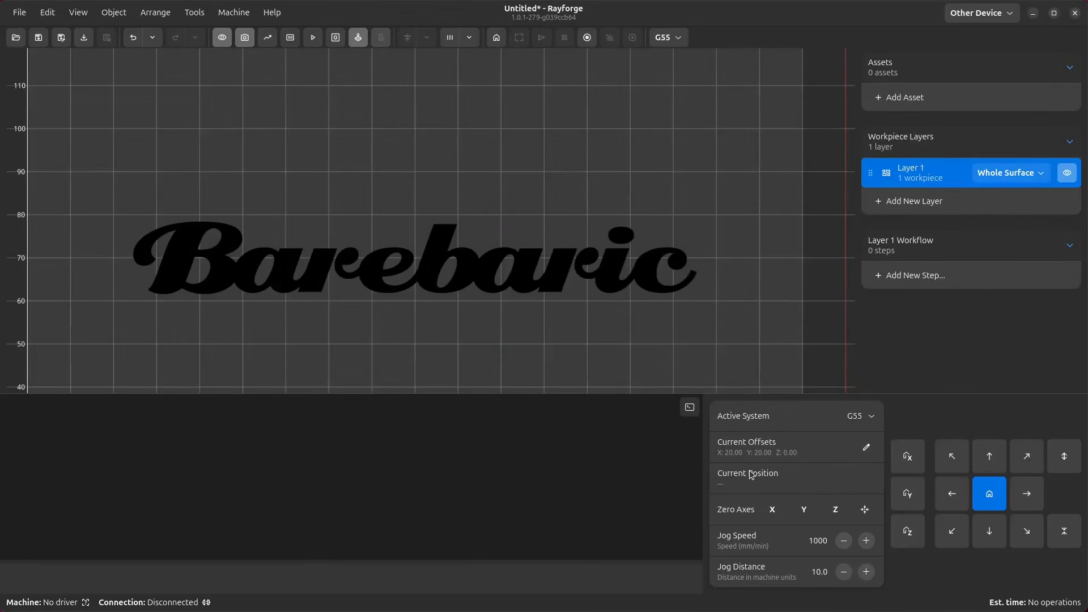
pyautogui.click(944, 277)
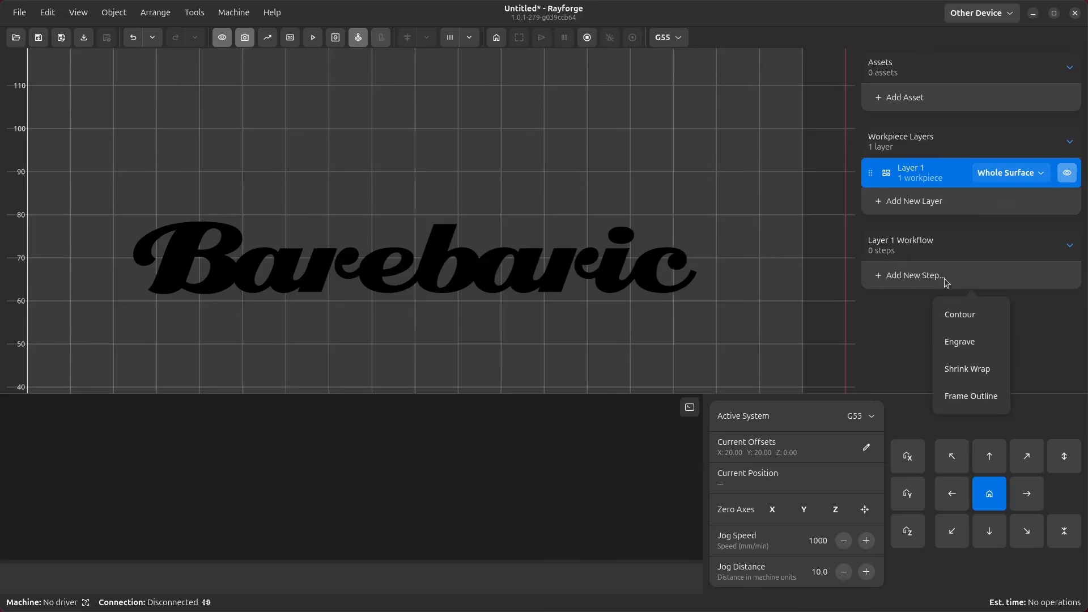
pyautogui.click(971, 343)
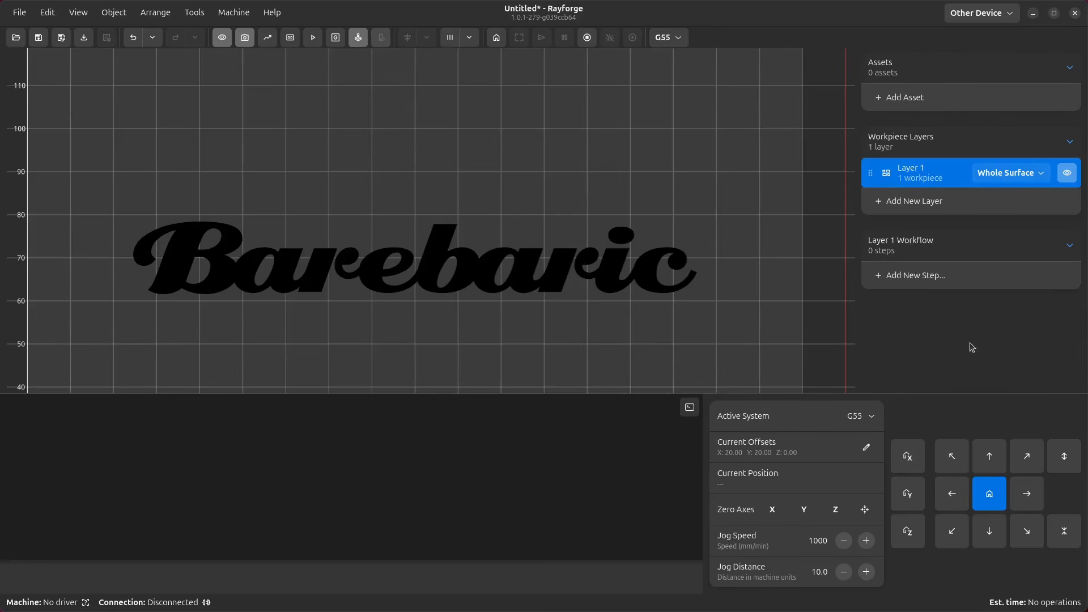
# - Hide the workpiece image to preview the engraving toolpaths
pyautogui.moveTo(644, 84); pyautogui.dragTo(1001, 114)
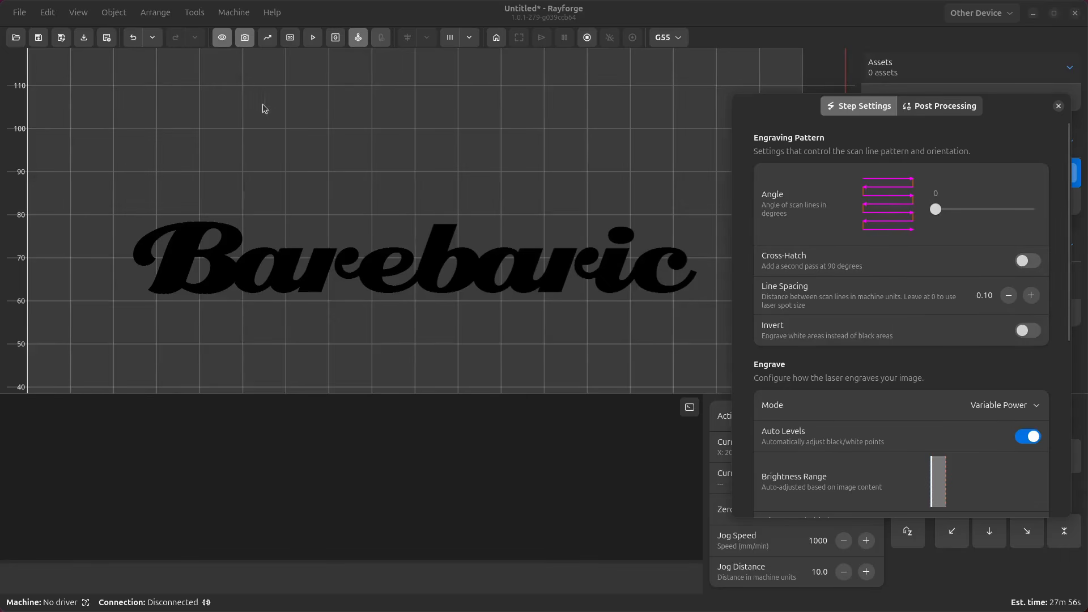
pyautogui.click(154, 52)
pyautogui.click(222, 38)
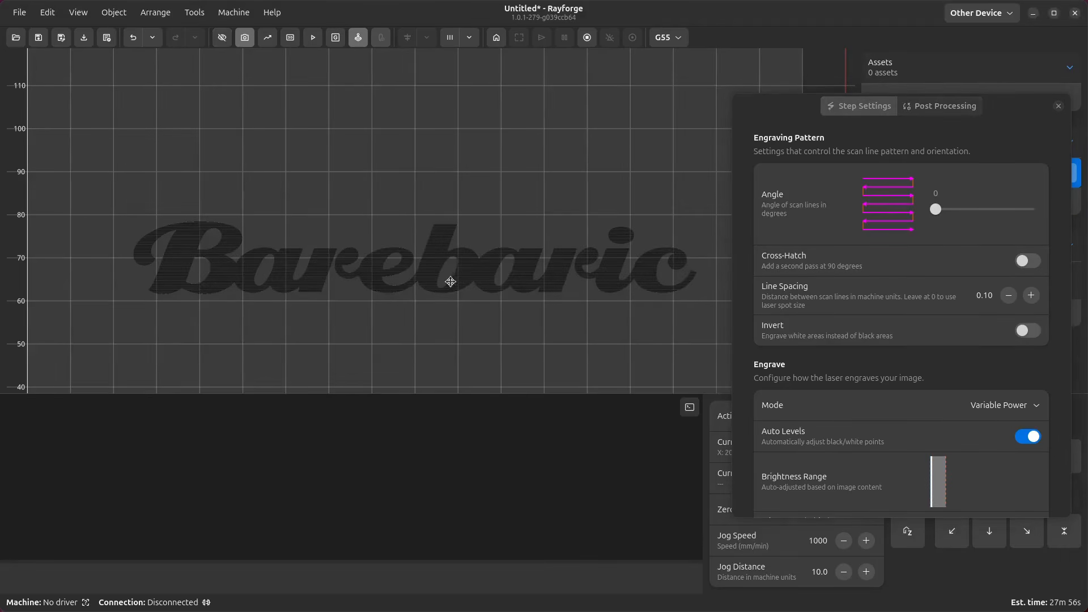
# - Set the scan line angle to 39 degrees and enable Cross-Hatch
pyautogui.scroll(3, 459, 277)
pyautogui.scroll(3, 459, 277)
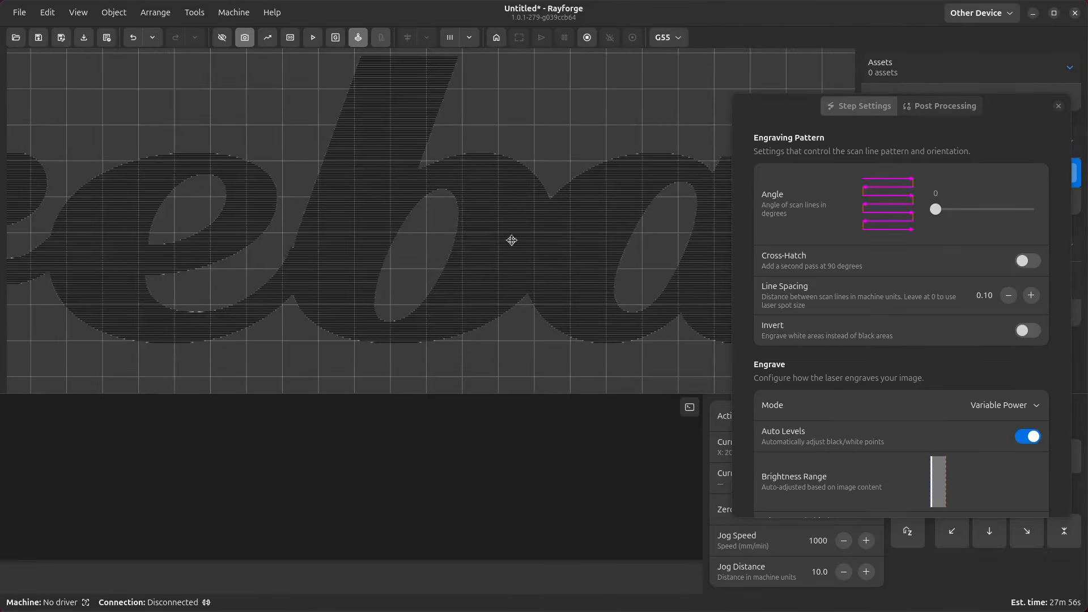
pyautogui.click(949, 228)
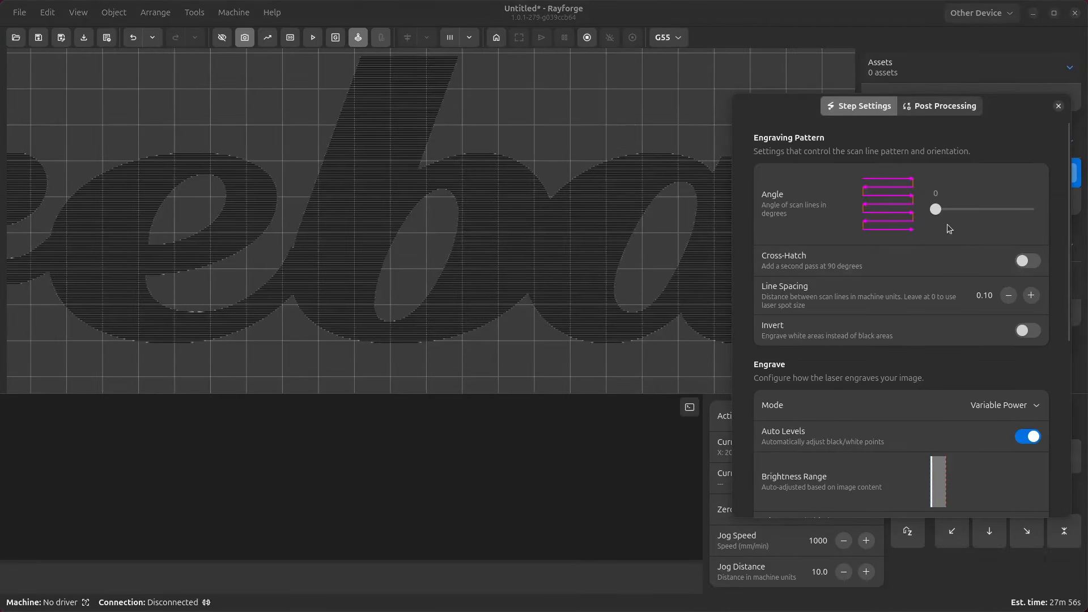
pyautogui.moveTo(935, 211); pyautogui.dragTo(946, 209)
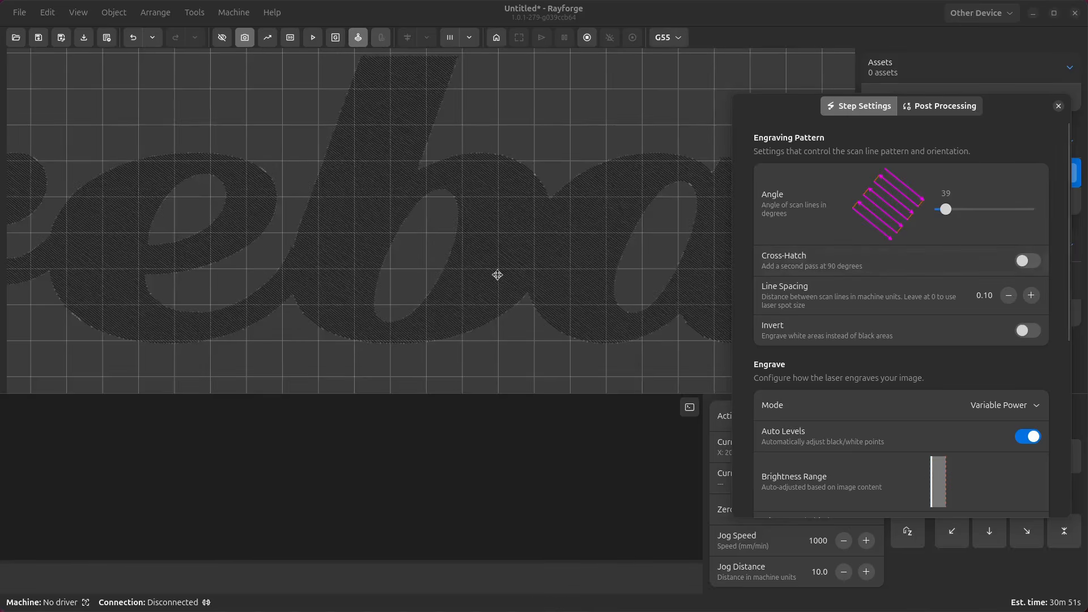
pyautogui.click(373, 183)
pyautogui.click(1023, 261)
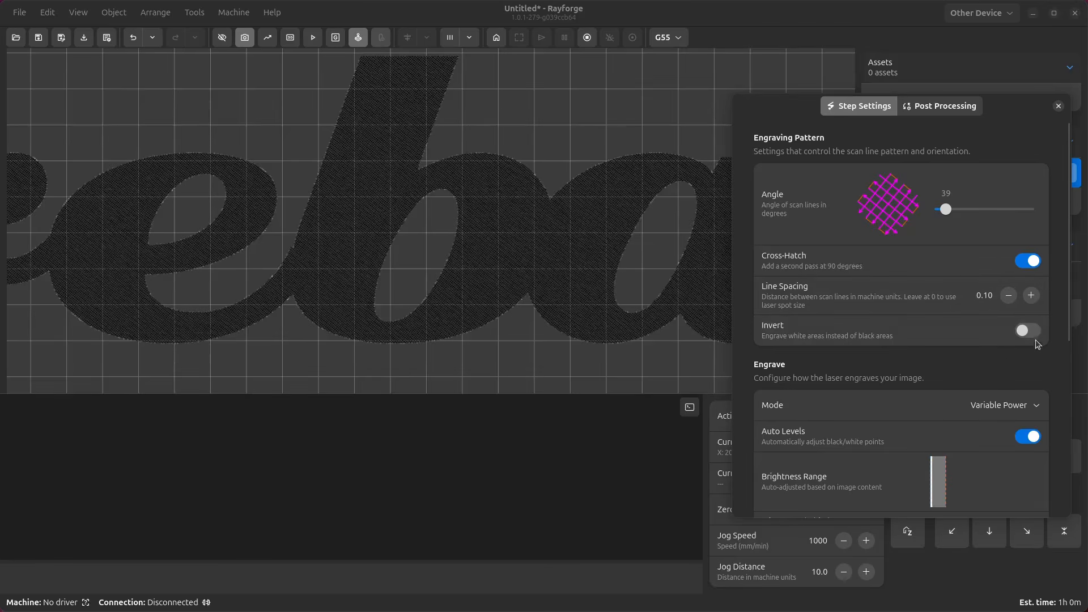
# - Switch the engrave mode to Multiple Depths
pyautogui.scroll(-2, 980, 371)
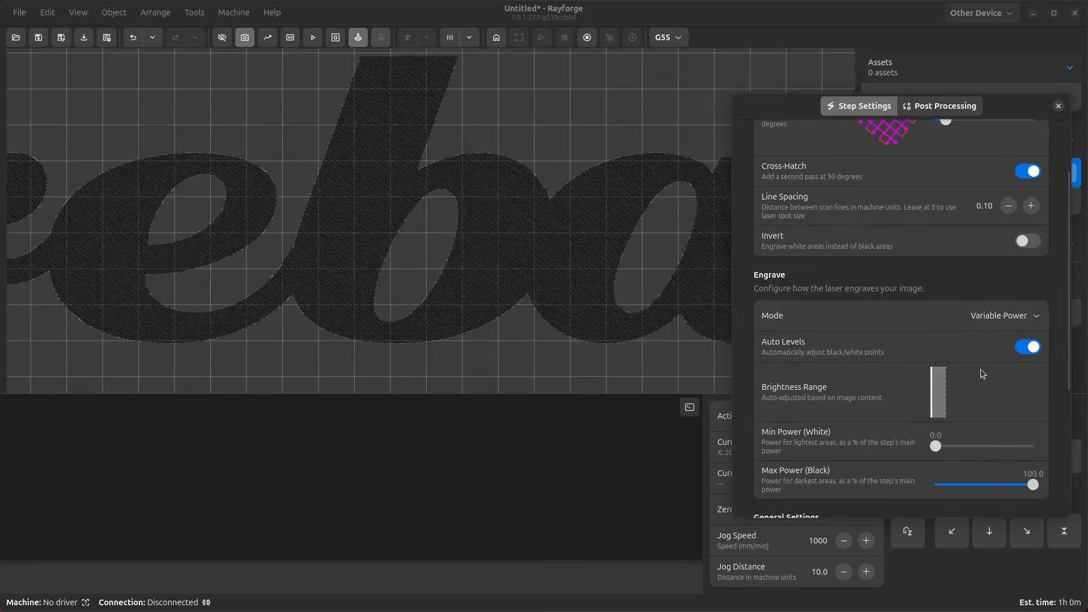
pyautogui.scroll(-3, 926, 295)
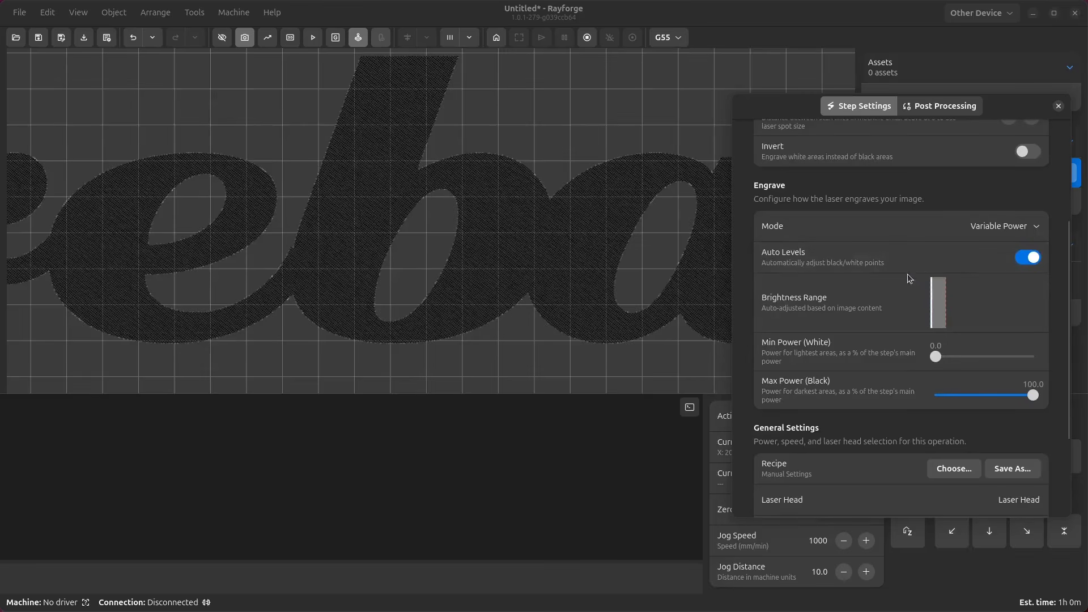
pyautogui.click(1006, 226)
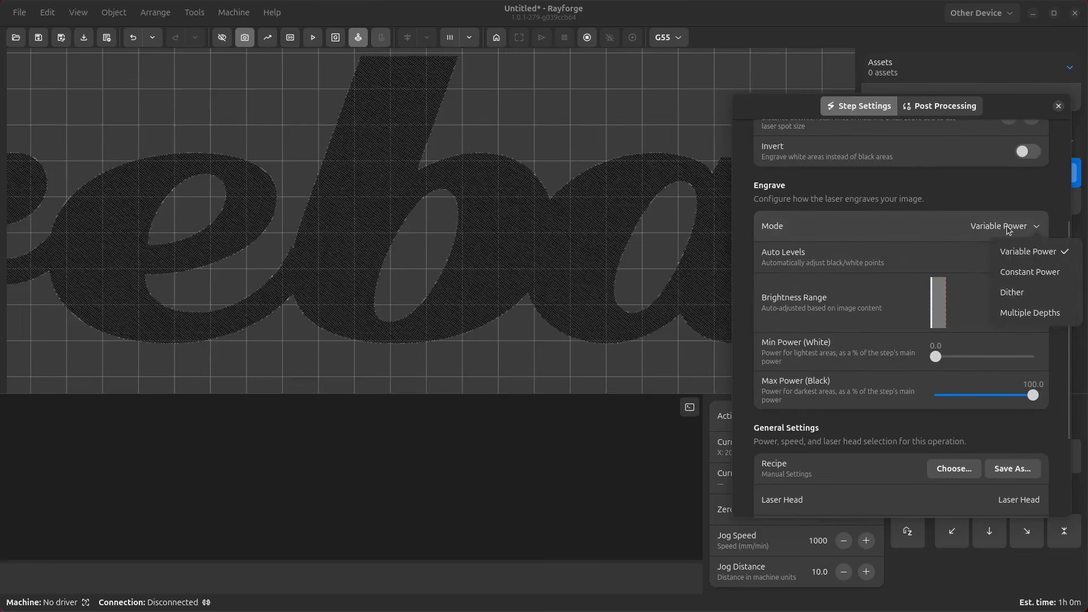
pyautogui.click(1029, 315)
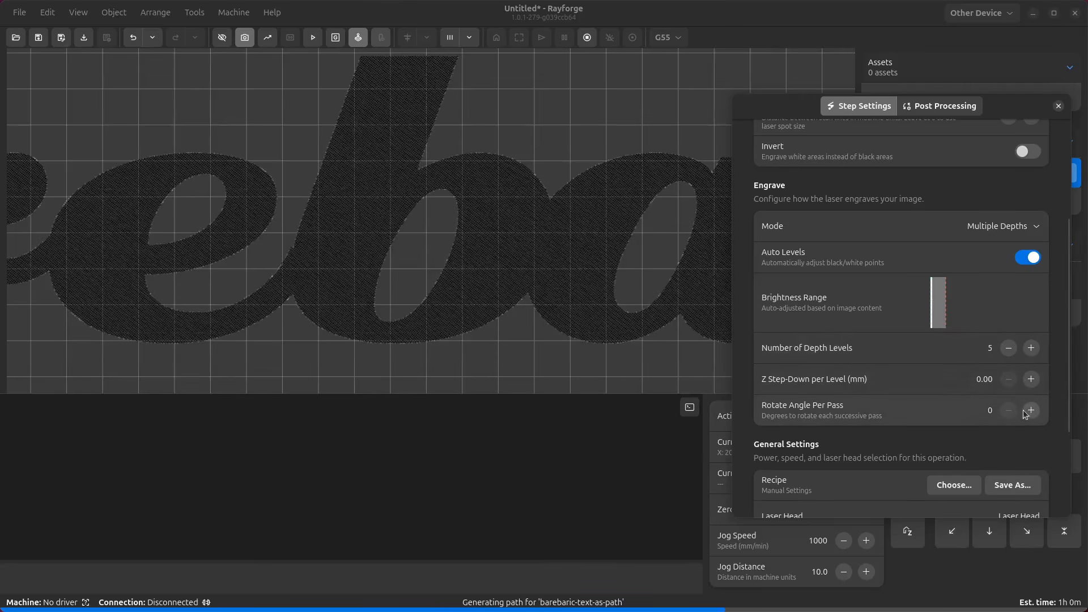
# - Set Rotate Angle Per Pass to 10 degrees
pyautogui.click(986, 408)
pyautogui.write('1')
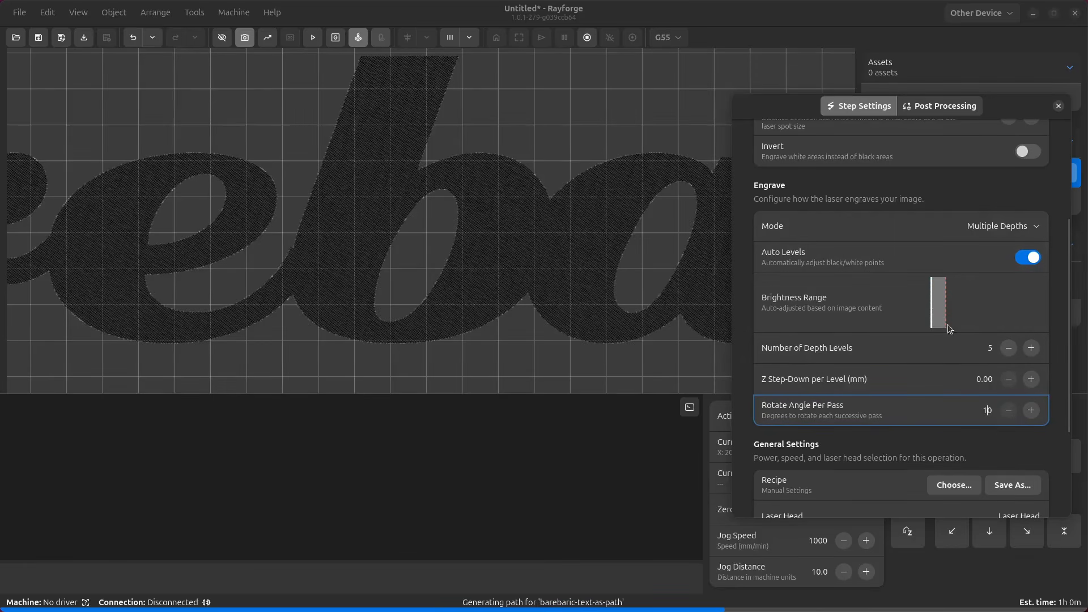
pyautogui.click(636, 287)
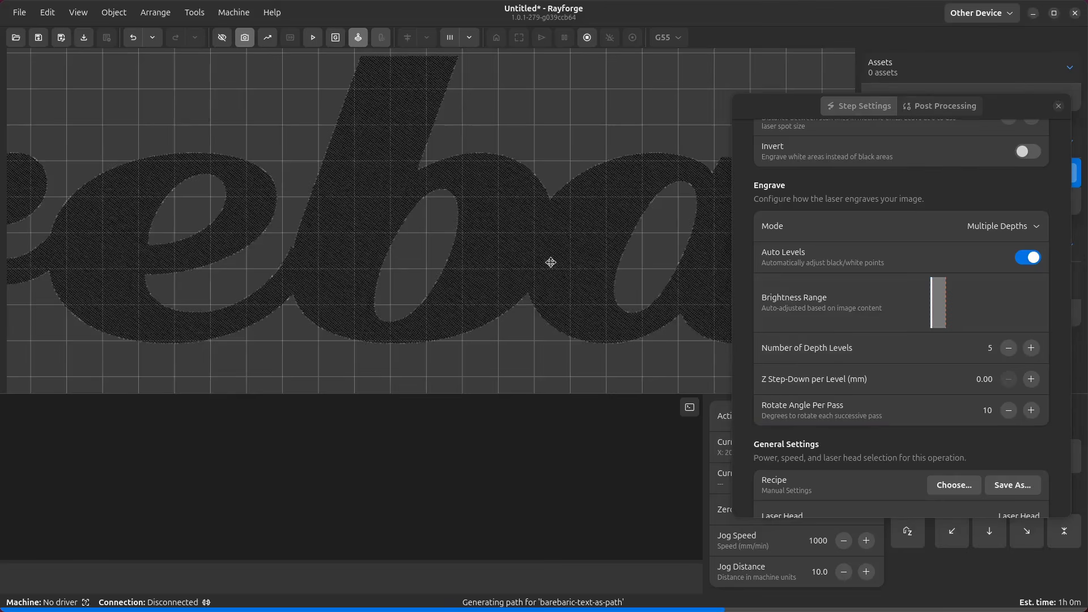
# - Inspect the zoomed multi-depth toolpath preview and the available engrave modes
pyautogui.scroll(3, 590, 277)
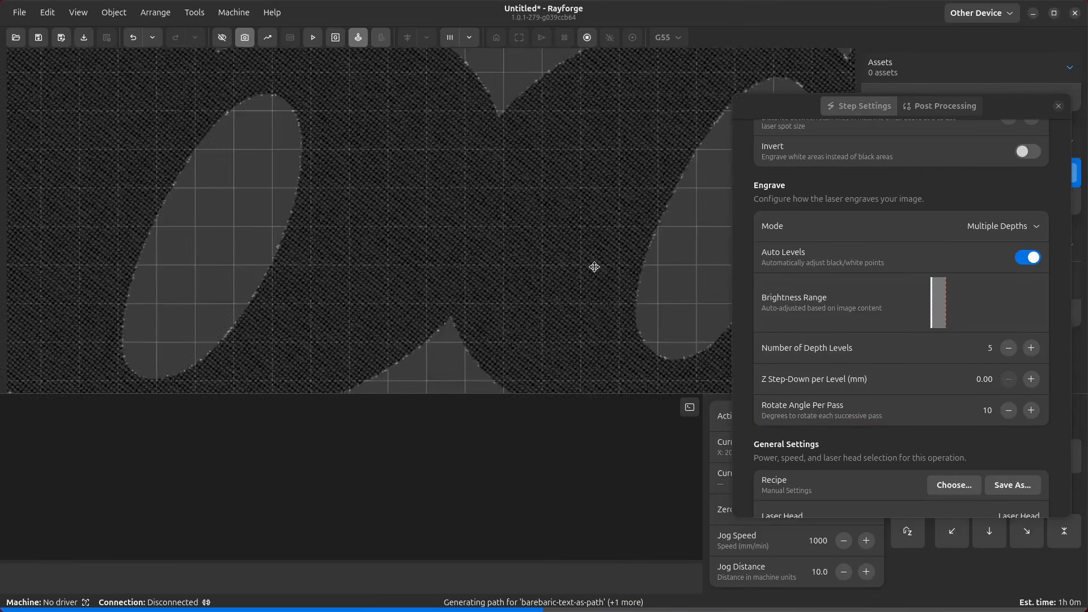
pyautogui.scroll(2, 594, 267)
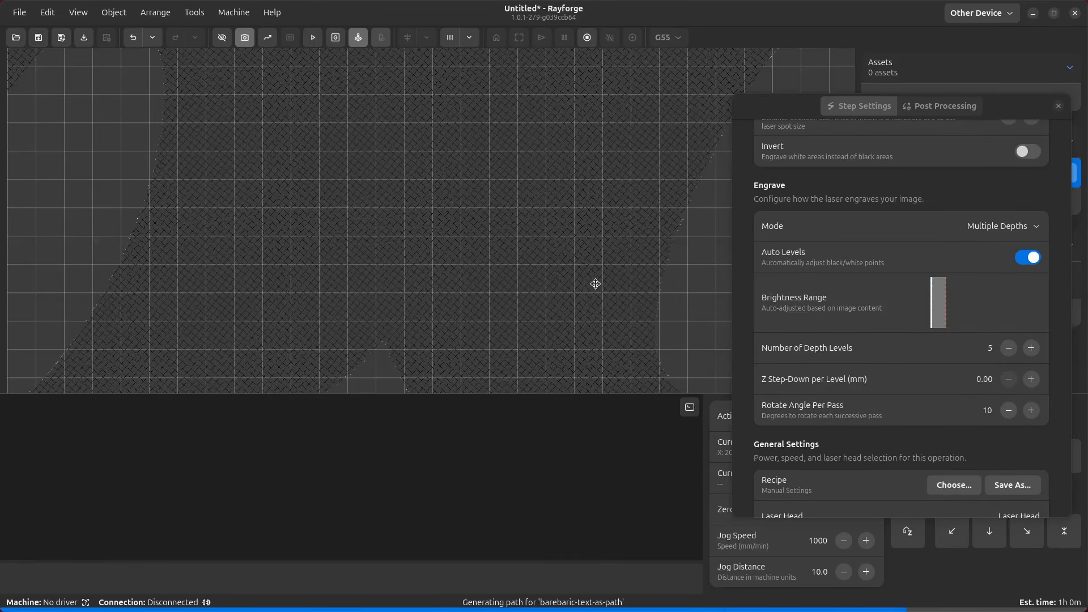
pyautogui.click(838, 335)
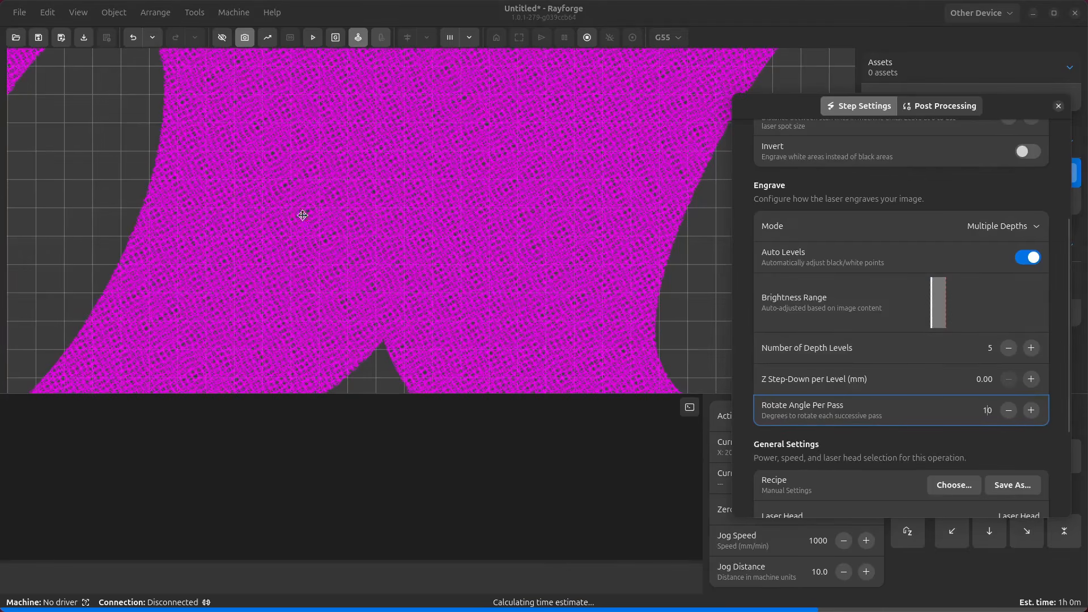
pyautogui.click(1005, 228)
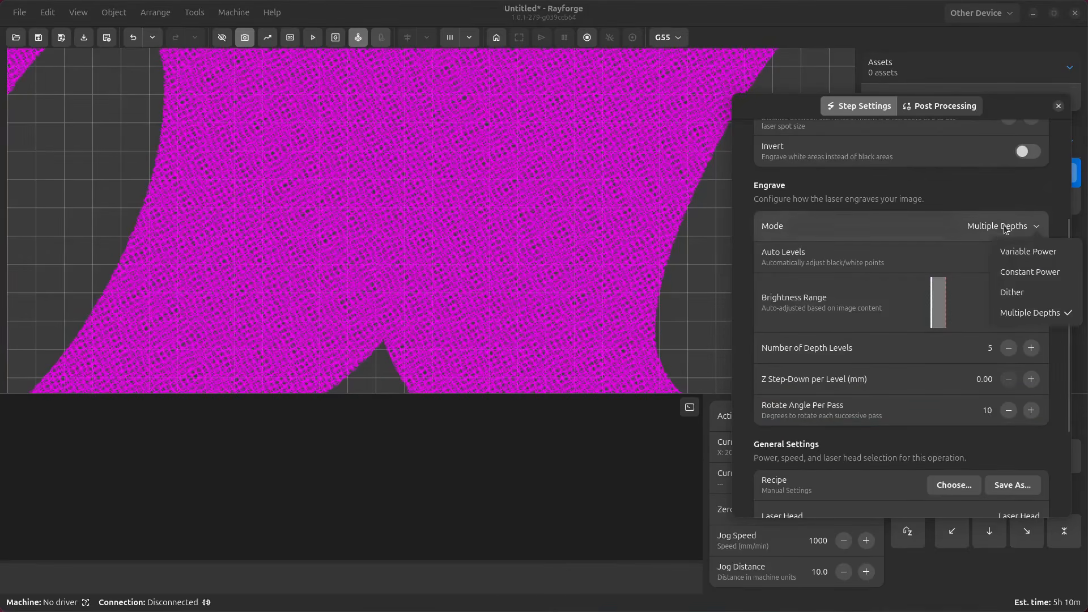
pyautogui.click(940, 255)
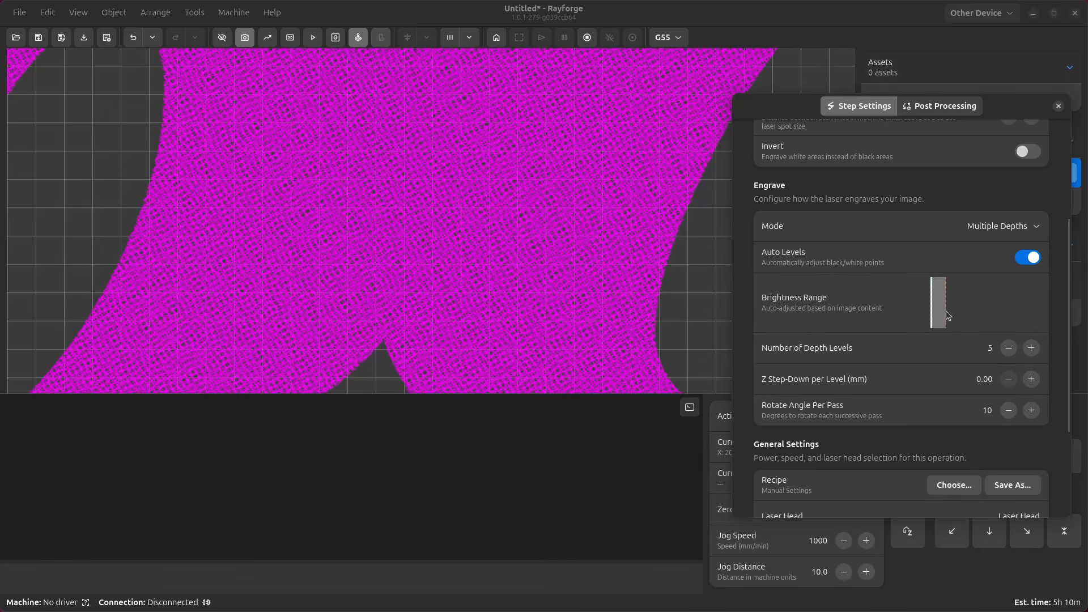
pyautogui.click(692, 285)
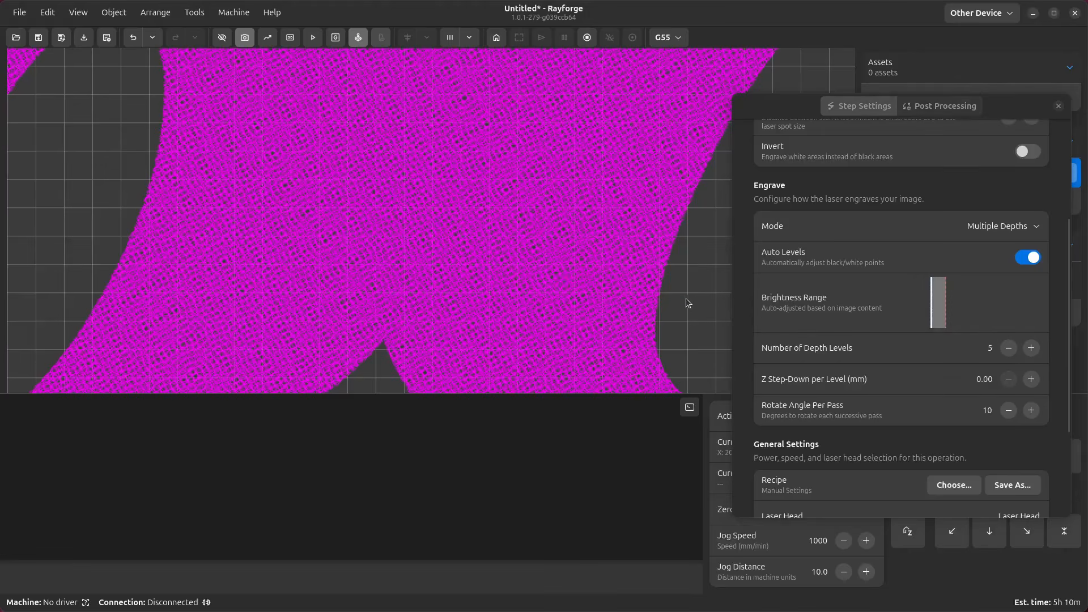
pyautogui.click(896, 299)
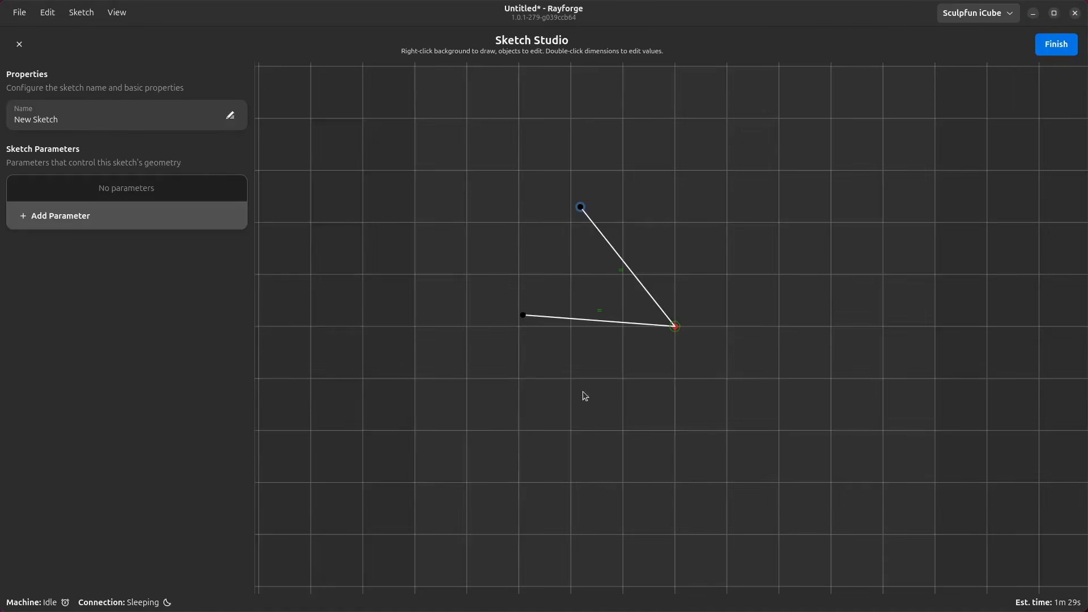
# - Add an angle constraint between the two connected sketch lines
pyautogui.click(612, 322)
pyautogui.moveTo(653, 245); pyautogui.dragTo(616, 278)
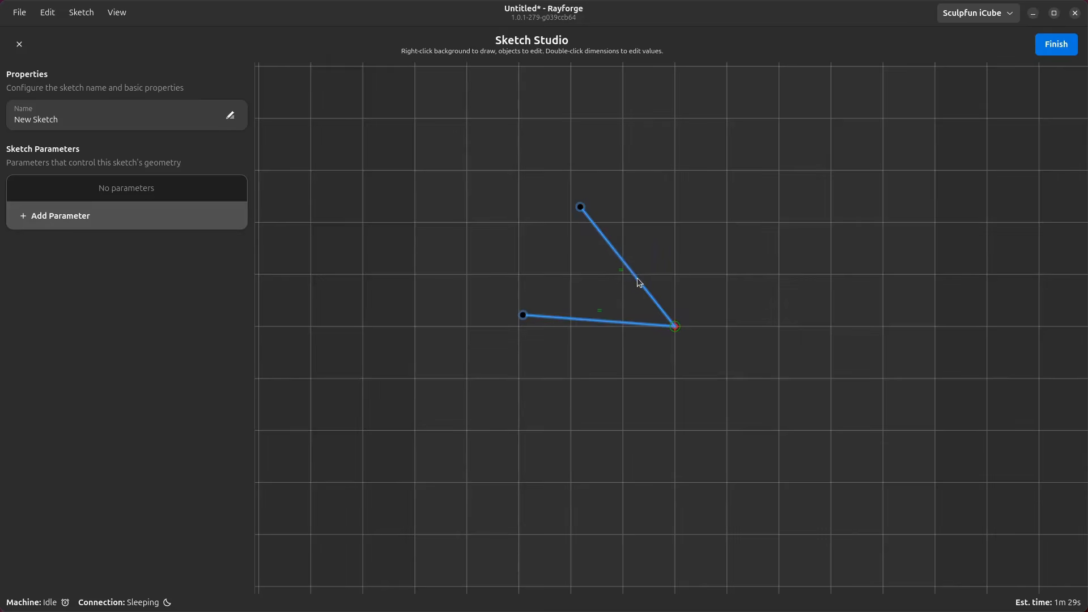
pyautogui.rightClick(638, 283)
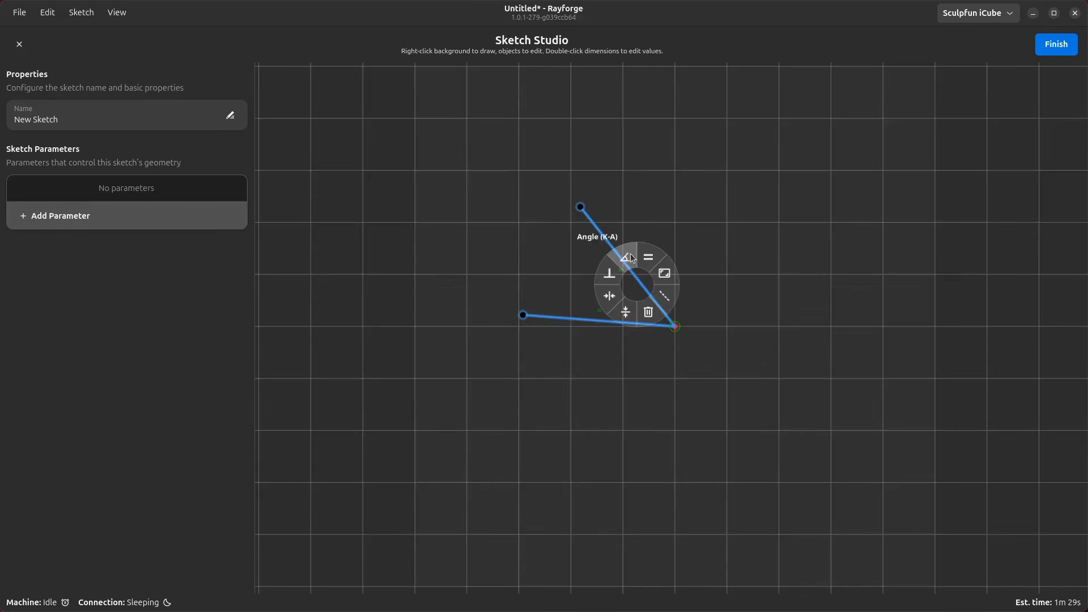
pyautogui.click(626, 258)
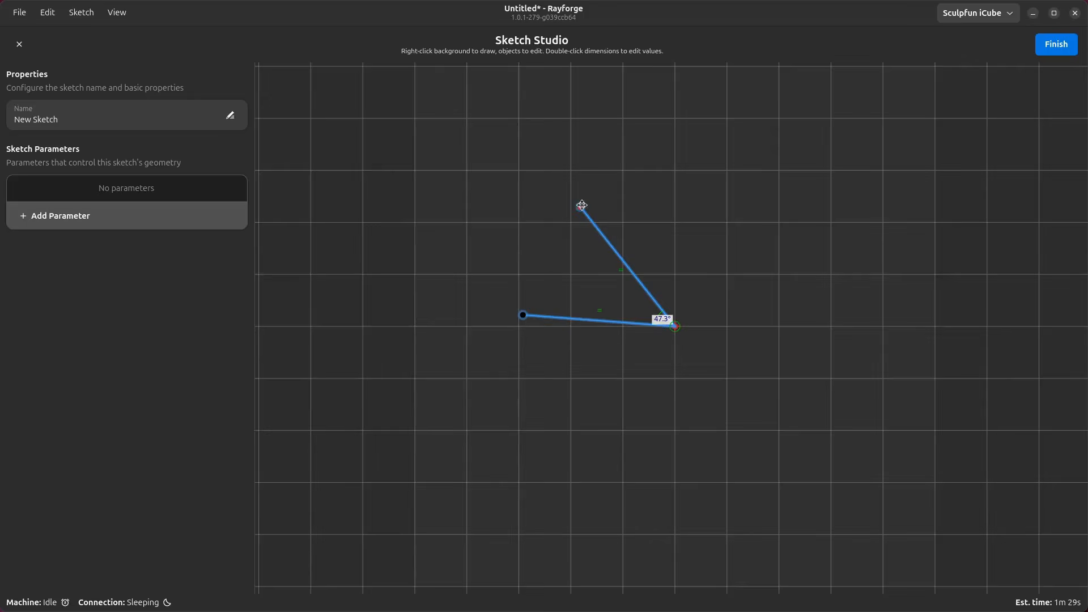
# - Move the upper line's free endpoint and set the angle constraint between the two lines to 45 degrees
pyautogui.moveTo(580, 207); pyautogui.dragTo(613, 195)
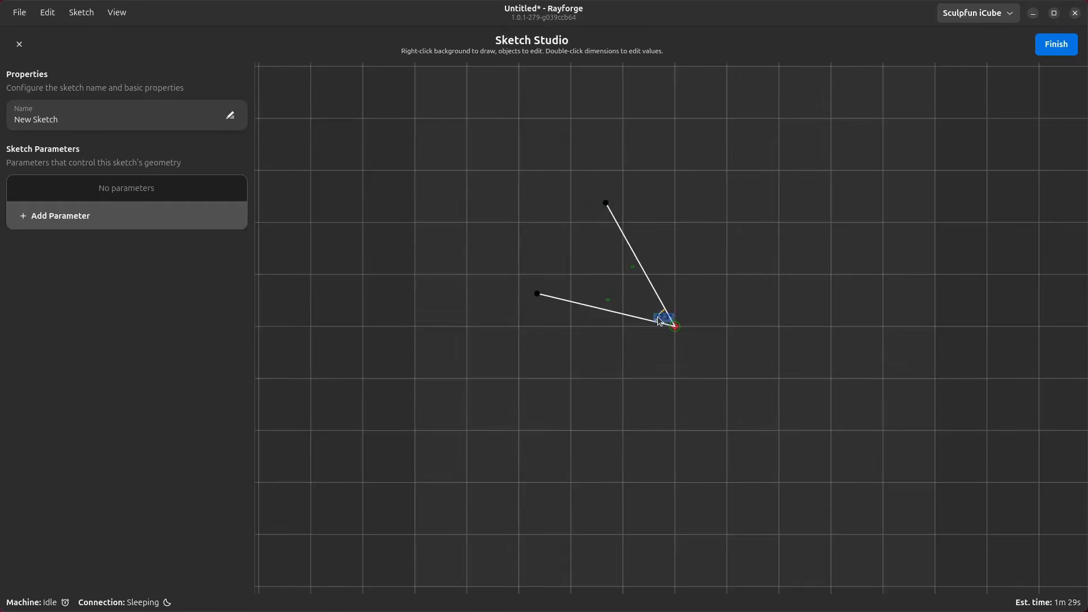
pyautogui.doubleClick(660, 317)
pyautogui.click(498, 304)
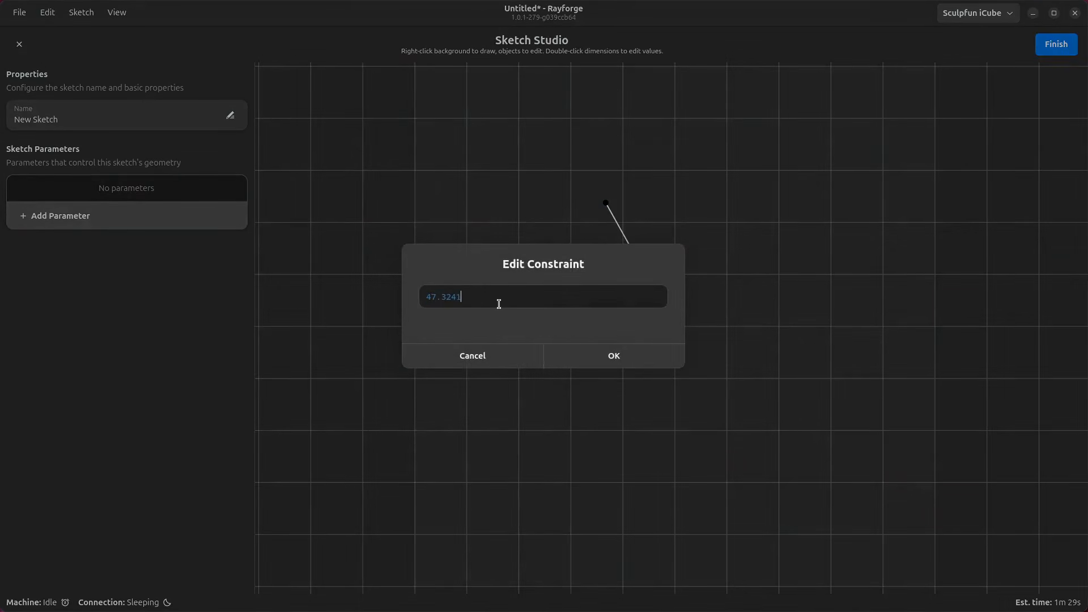
pyautogui.hotkey('ctrl', 'a')
pyautogui.write('45')
pyautogui.press('Return')
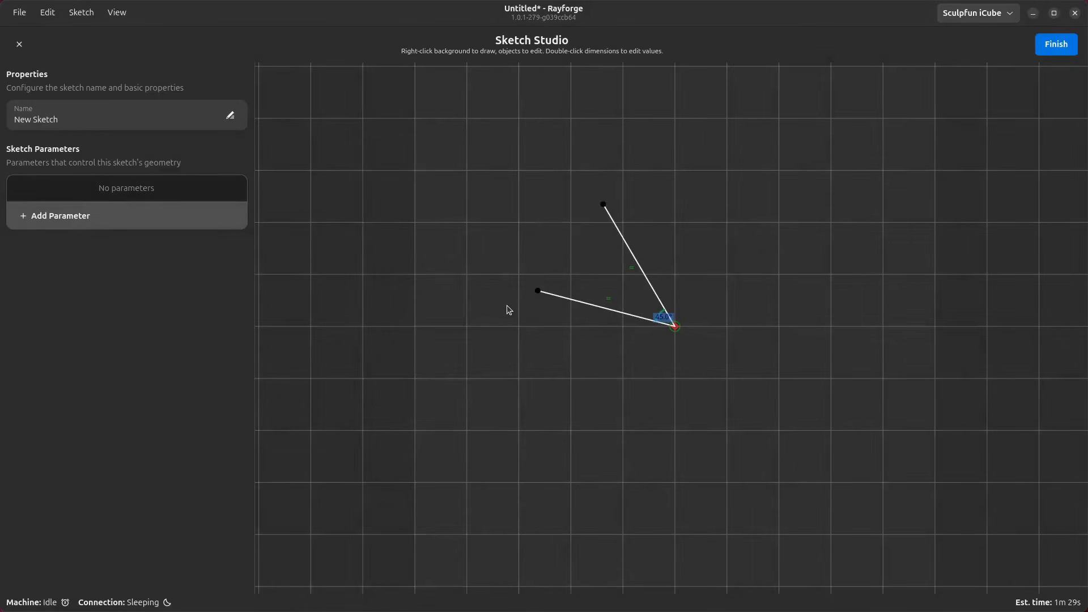
# - Constrain the lower line to be horizontal, then drag the upper line's free endpoint to test the constraints
pyautogui.click(588, 306)
pyautogui.press('h')
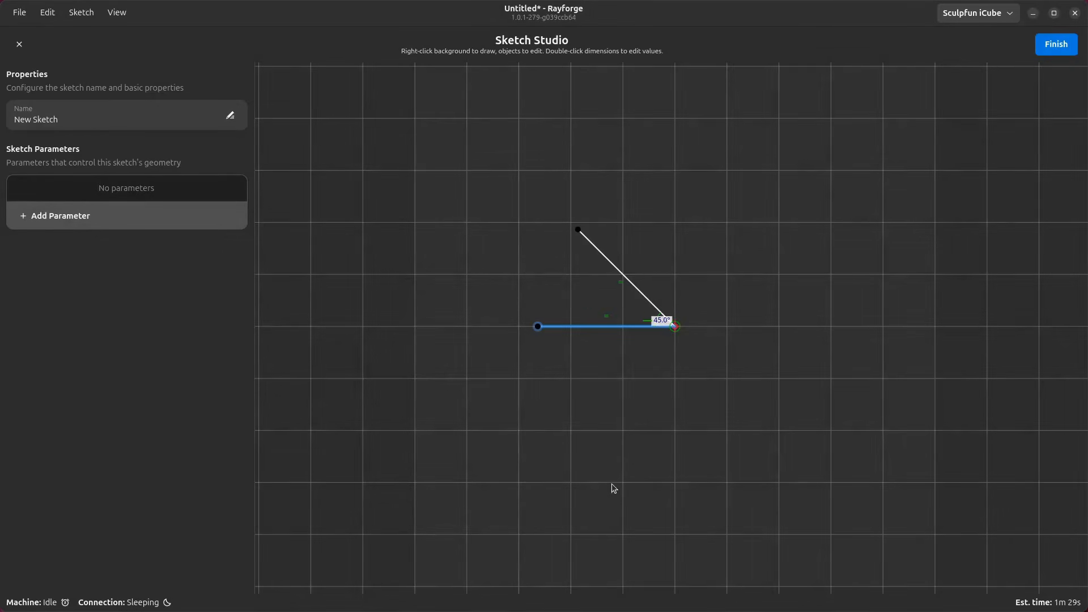
pyautogui.click(607, 307)
pyautogui.moveTo(580, 235); pyautogui.dragTo(394, 277)
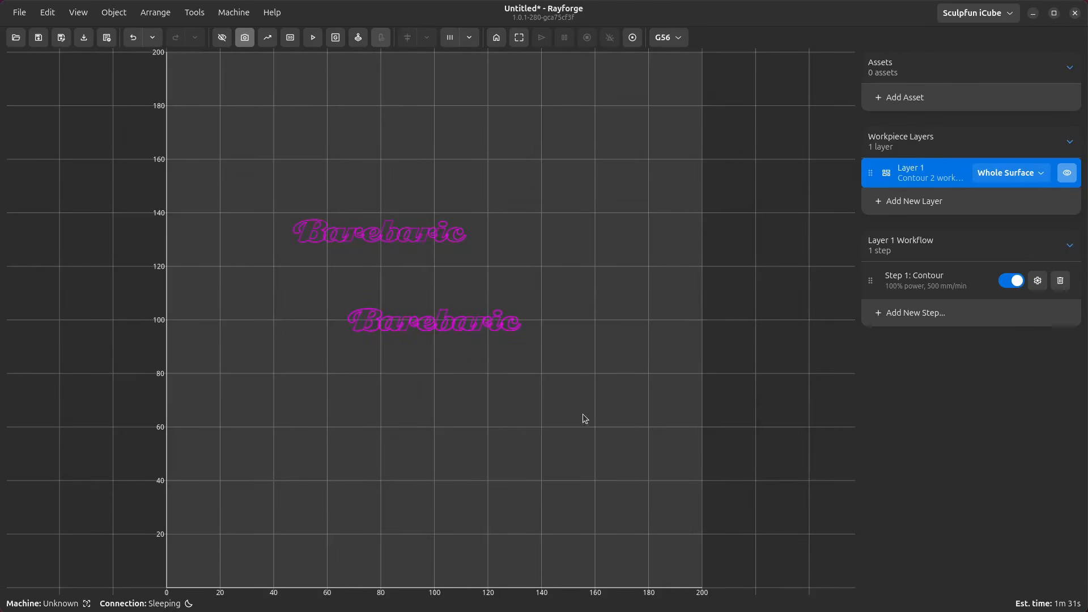
# - Select the lower Barebaric text and review the Object and File menu commands
pyautogui.moveTo(656, 296); pyautogui.dragTo(334, 362)
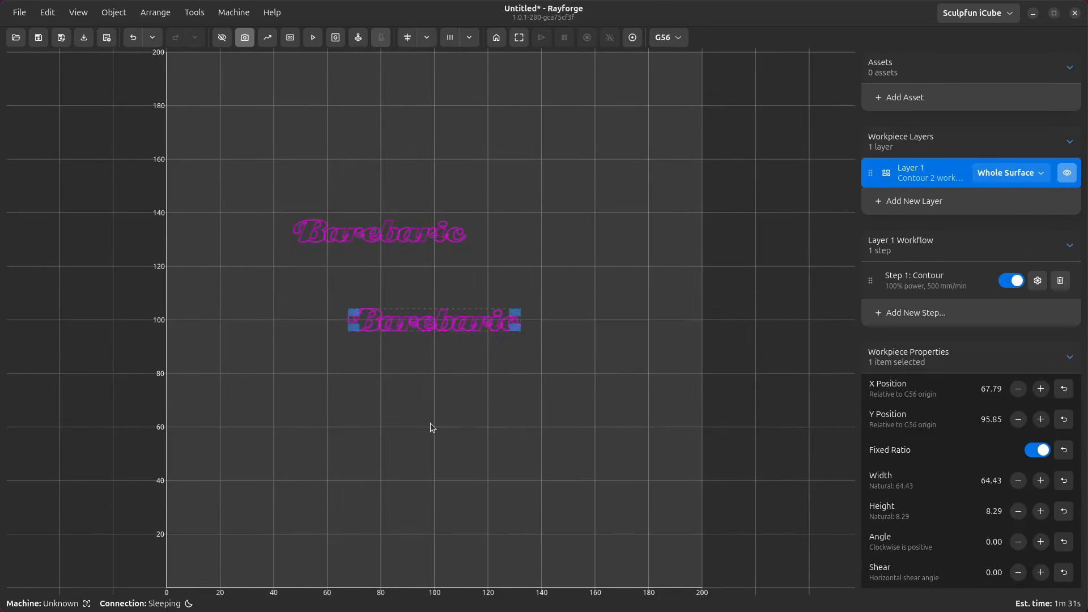
pyautogui.click(113, 12)
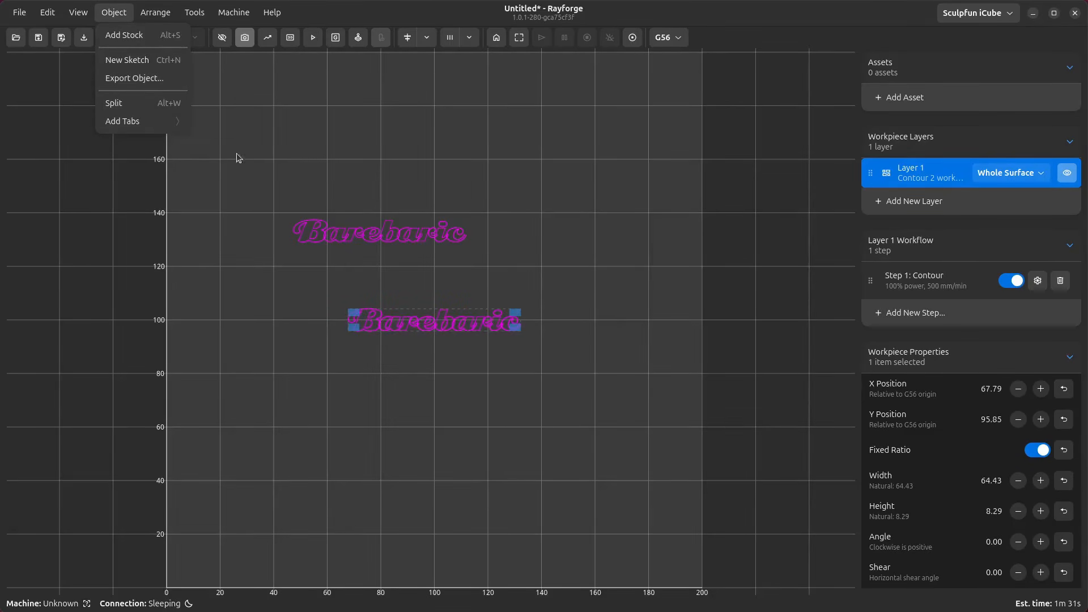
pyautogui.click(20, 14)
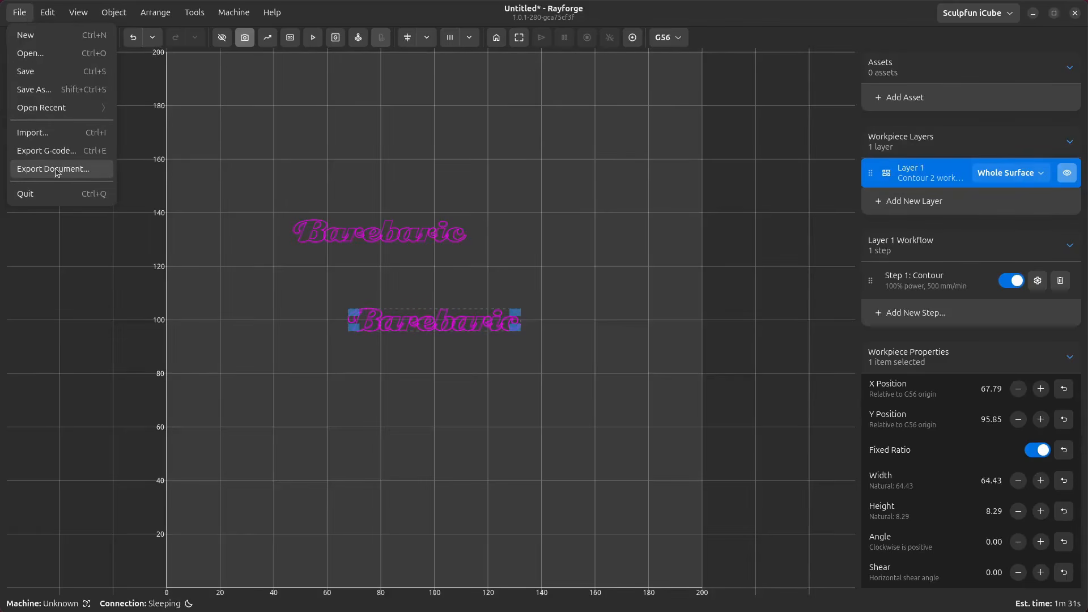
pyautogui.click(27, 13)
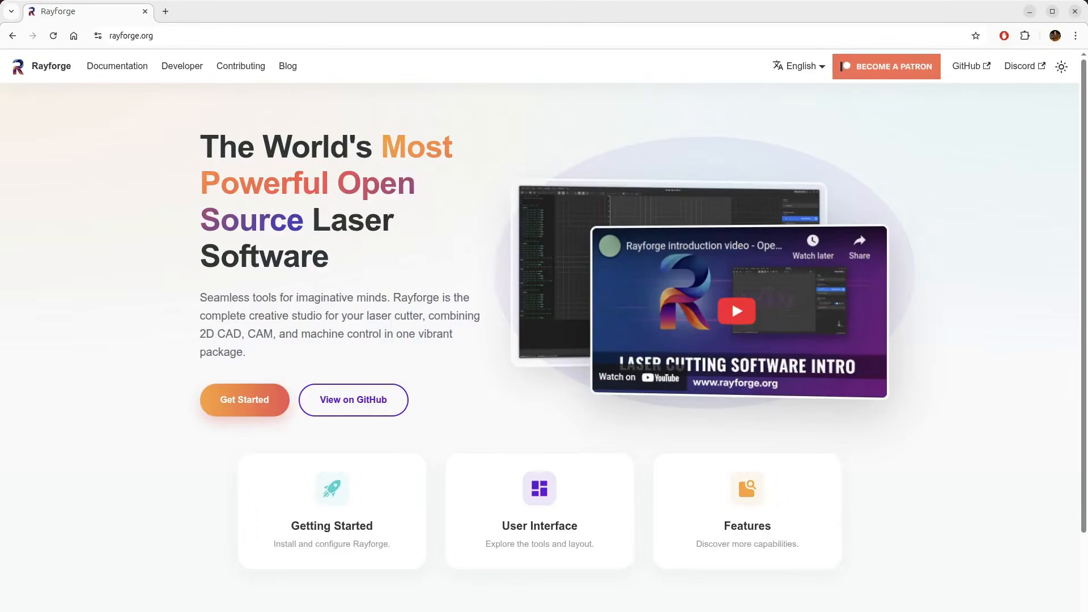
# - Open the Getting Started installation docs on the Rayforge website and compare the Windows, macOS and Linux options
pyautogui.click(248, 404)
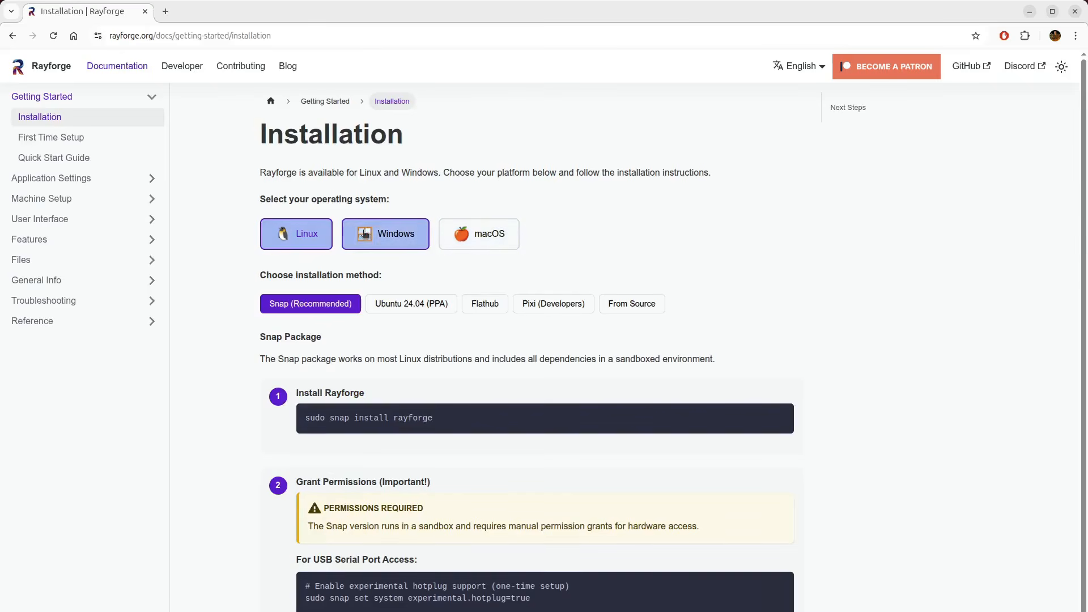
pyautogui.click(385, 233)
pyautogui.click(479, 233)
pyautogui.click(300, 234)
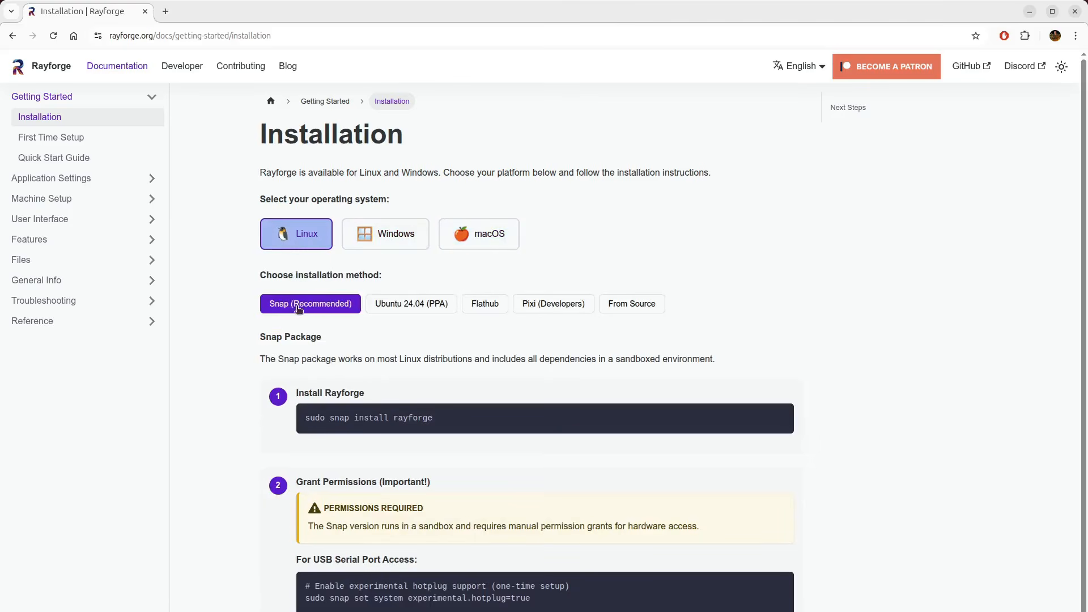
# - Compare the Snap, Ubuntu 24.04 PPA, Flathub, Pixi and From Source installation methods for Linux
pyautogui.click(419, 303)
pyautogui.click(485, 303)
pyautogui.click(553, 303)
pyautogui.click(631, 303)
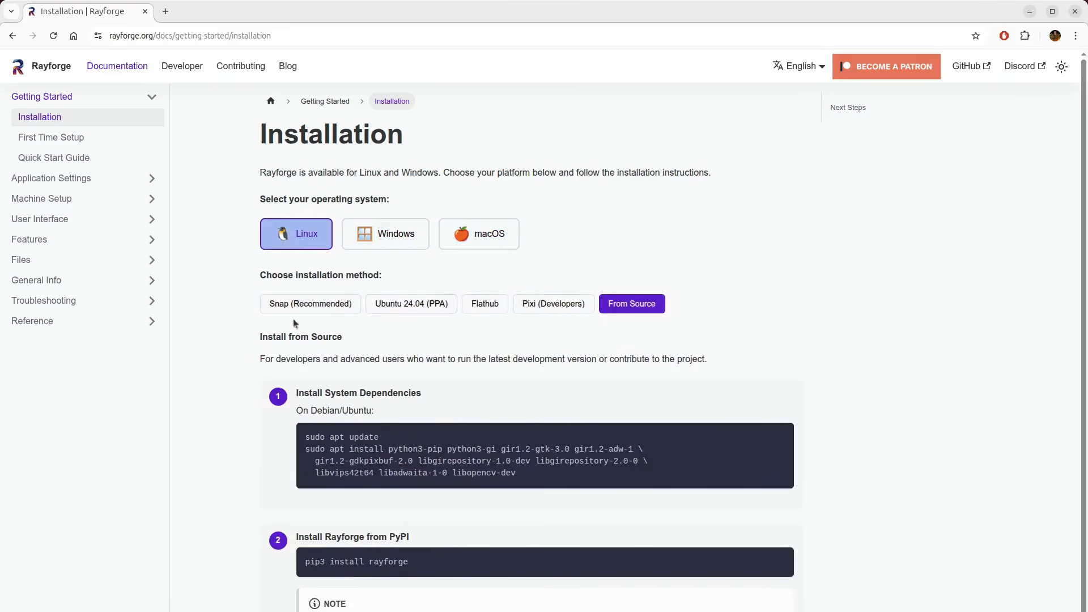
pyautogui.click(298, 308)
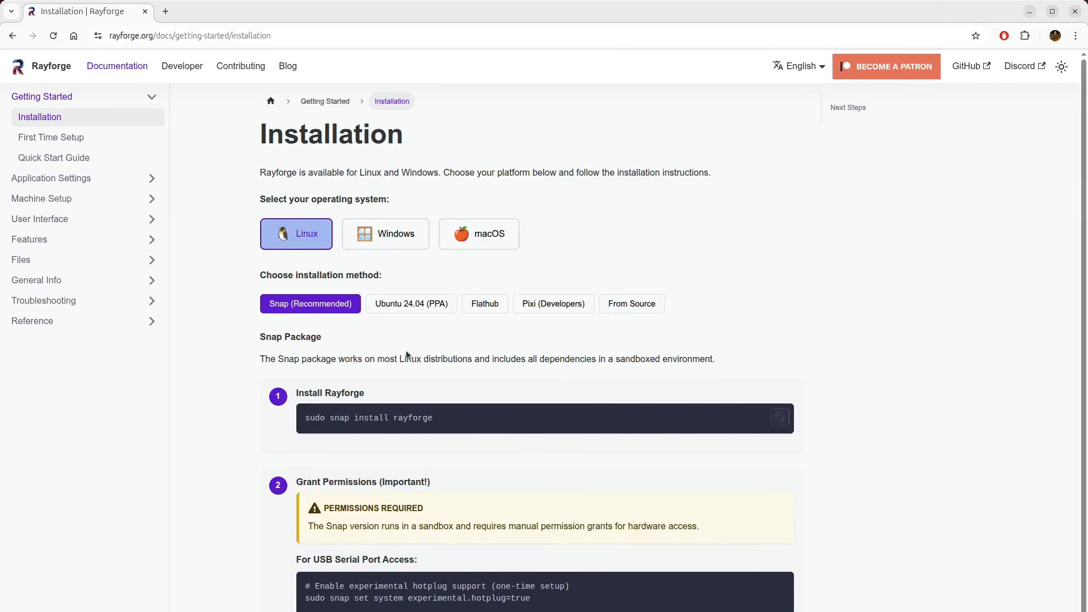
pyautogui.click(547, 305)
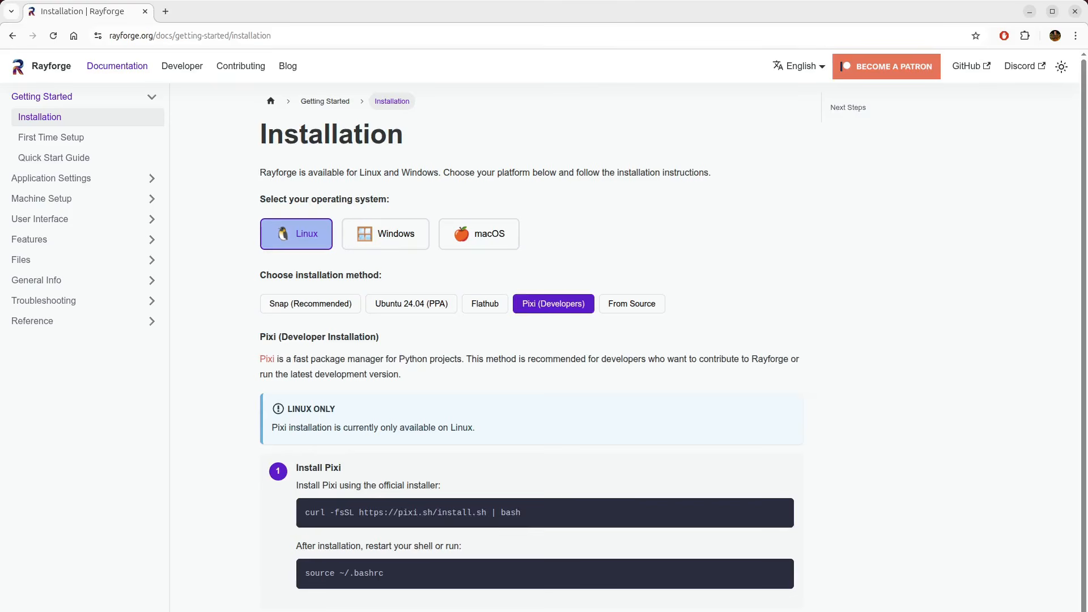
pyautogui.click(338, 309)
# - Open the Settings page under Application Settings in the documentation
pyautogui.moveTo(825, 70)
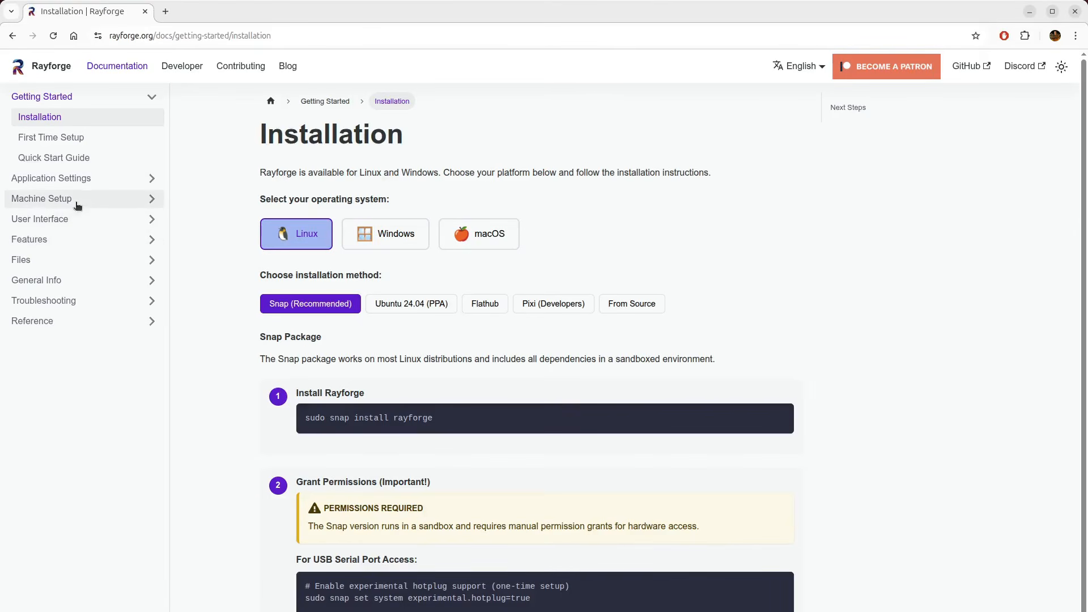
pyautogui.click(75, 179)
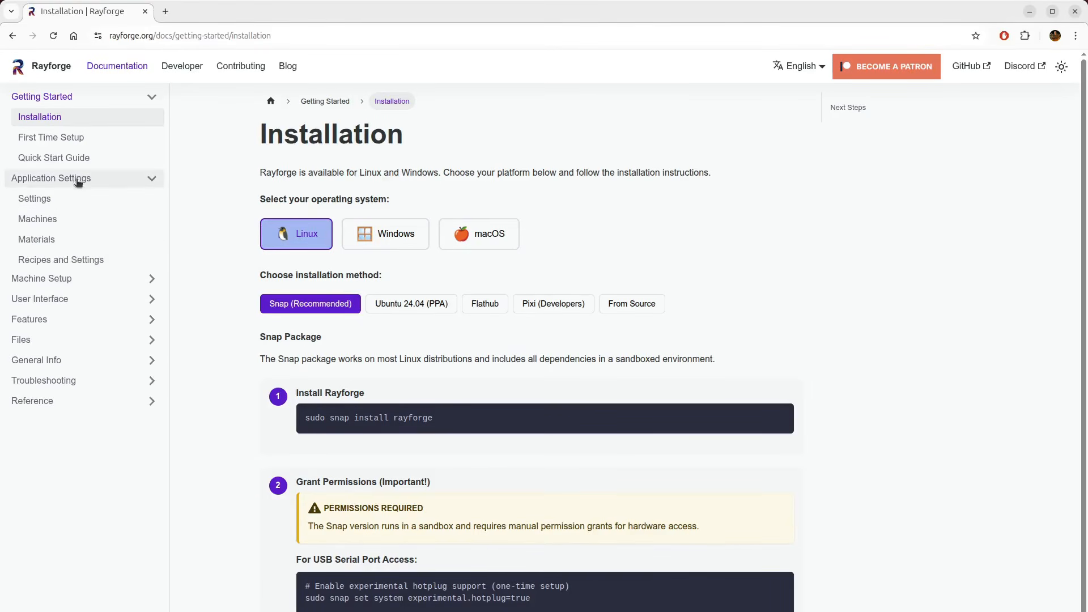
pyautogui.click(70, 202)
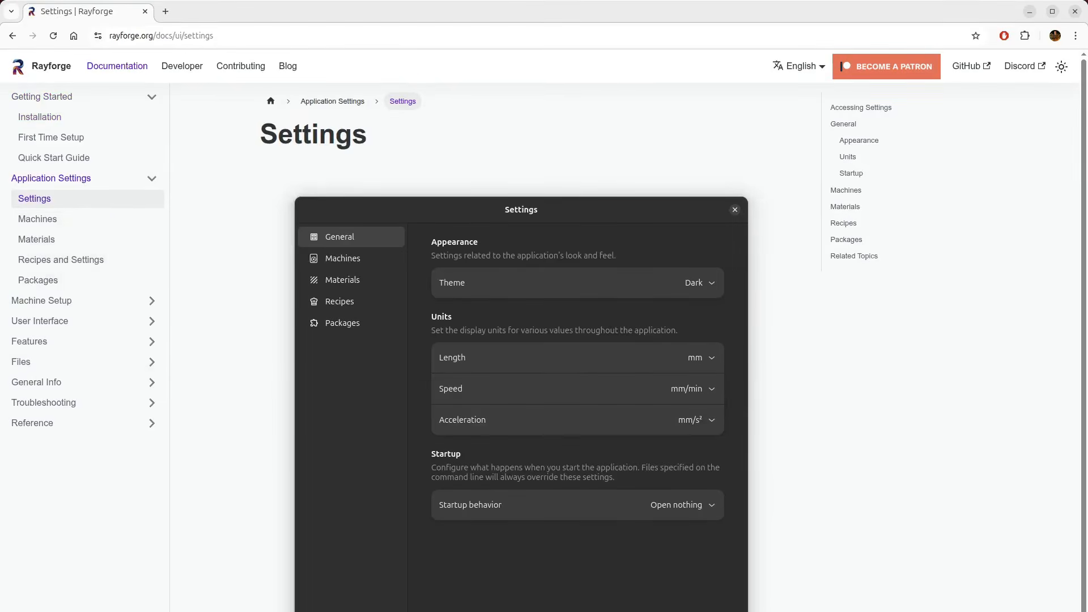